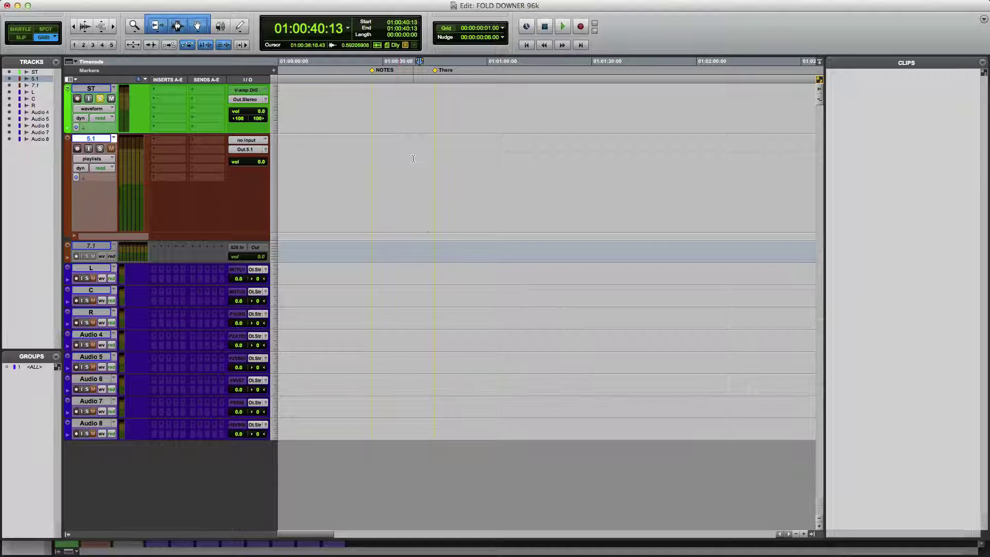
Move a time selection across the ST, 7.1 and mono tracks, ending on the 5.1 track.
{"action": "left_click_drag", "start_coordinate": [405, 108], "coordinate": [470, 107]}
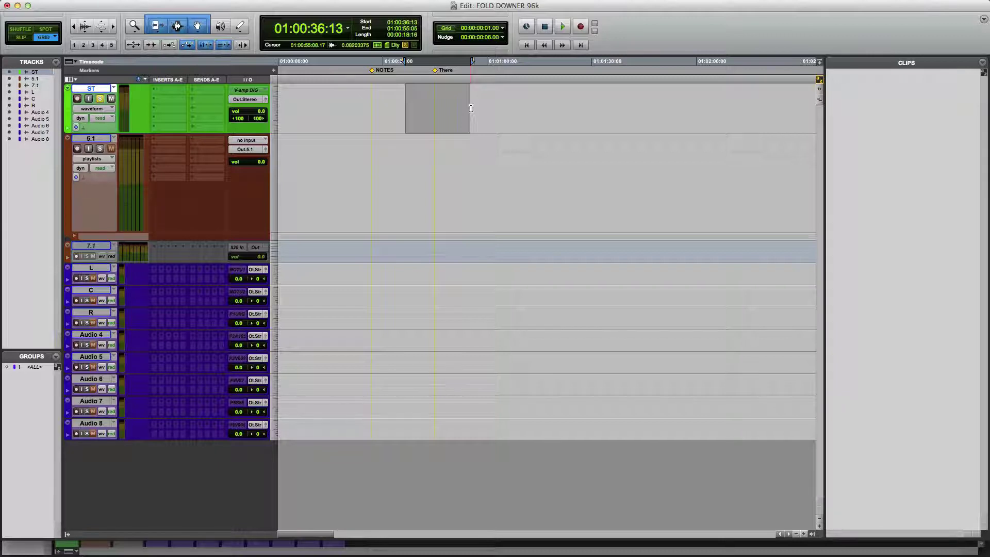
{"action": "key", "text": "semicolon"}
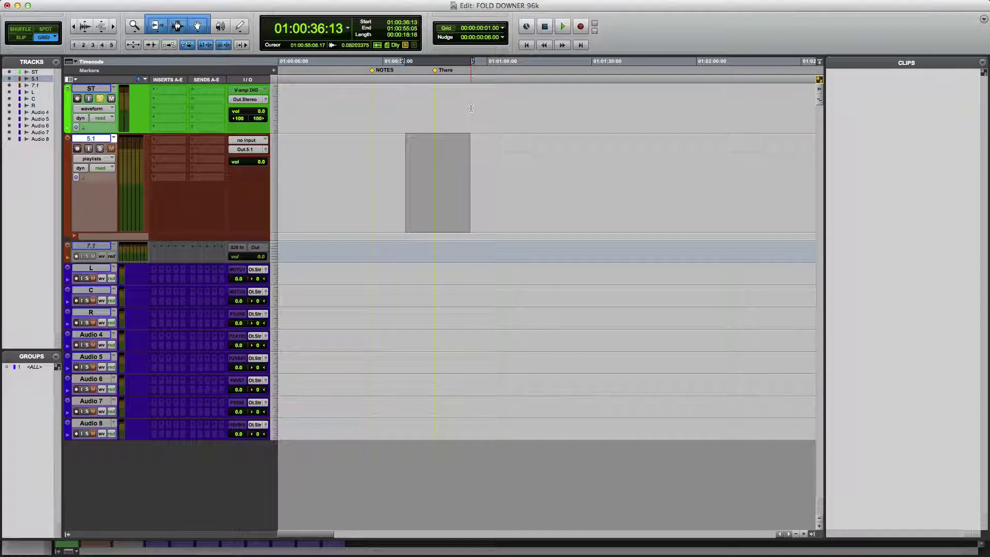
{"action": "left_click_drag", "start_coordinate": [427, 221], "coordinate": [419, 251]}
{"action": "left_click", "coordinate": [419, 251]}
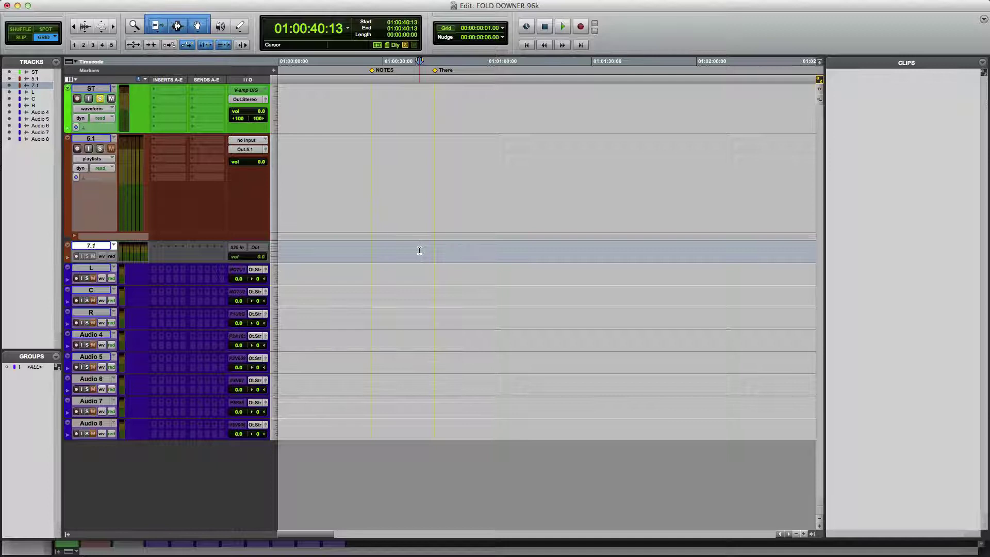
{"action": "left_click_drag", "start_coordinate": [420, 250], "coordinate": [464, 250]}
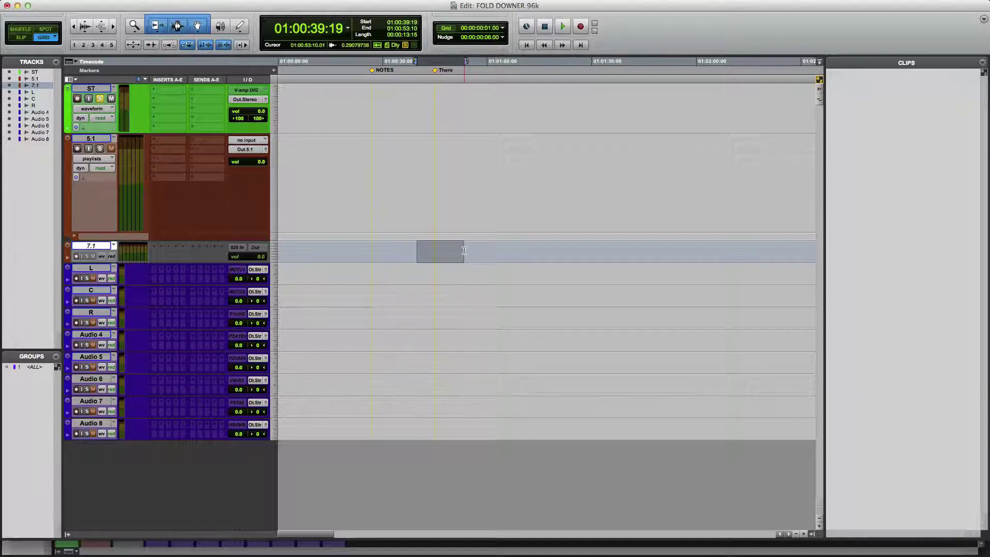
{"action": "key", "text": "semicolon"}
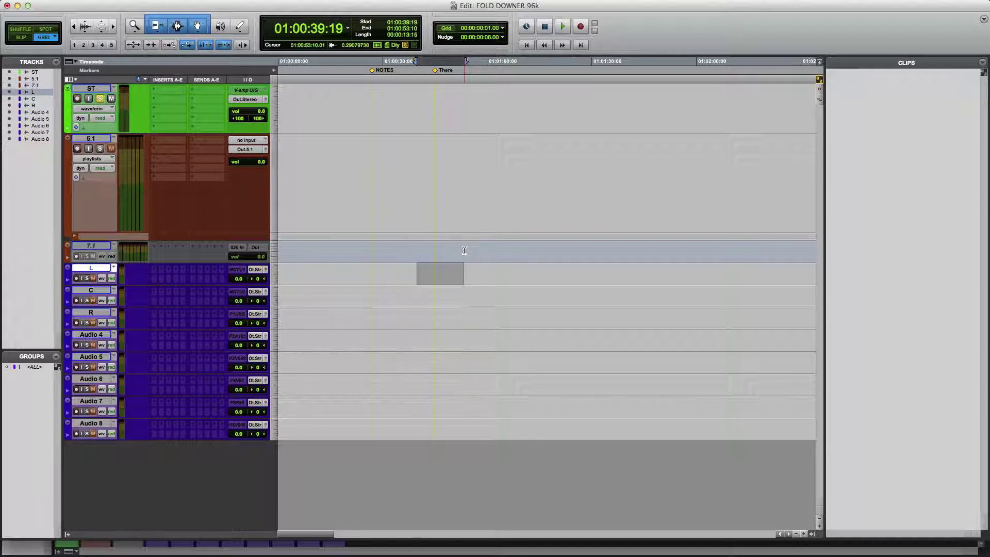
{"action": "key", "text": "shift+semicolon"}
{"action": "key", "text": "shift+semicolon"}
{"action": "key", "text": "shift+semicolon"}
{"action": "key", "text": "shift+semicolon"}
{"action": "key", "text": "shift+semicolon"}
{"action": "key", "text": "shift+semicolon"}
{"action": "key", "text": "shift+semicolon"}
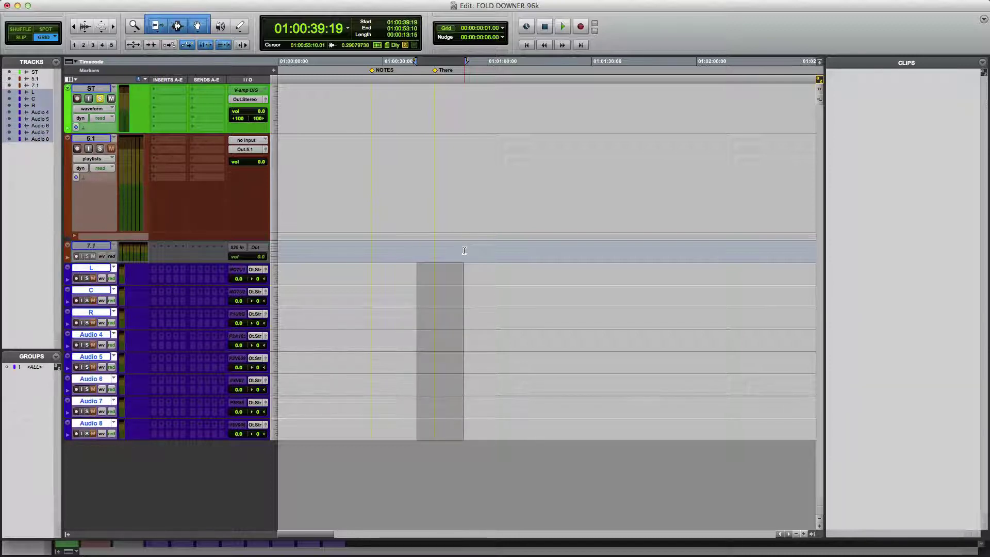
{"action": "key", "text": "p"}
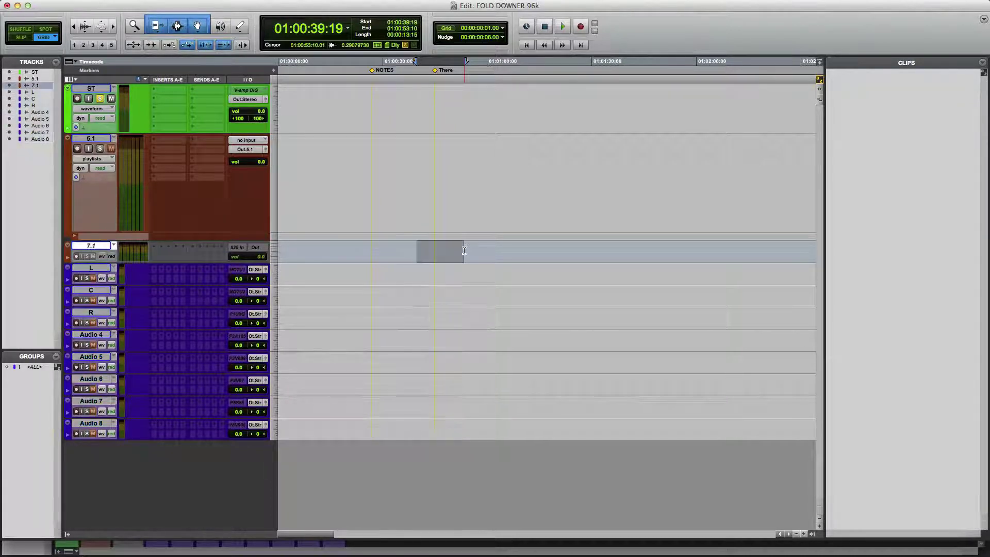
{"action": "key", "text": "p"}
{"action": "left_click", "coordinate": [427, 155]}
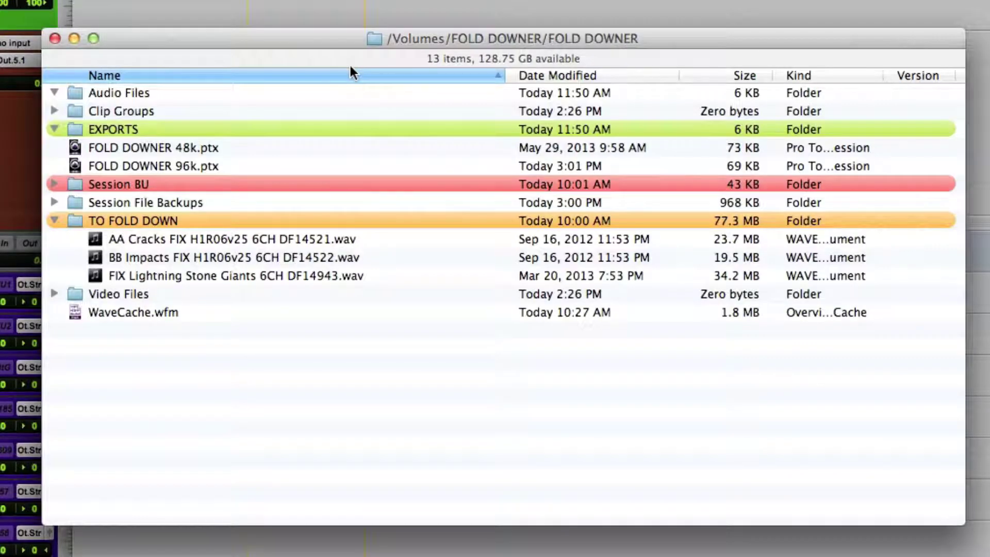
Drag the AA Cracks, BB Impacts and FIX Lightning Stone Giants WAVs from TO FOLD DOWN into the Clips list.
{"action": "left_click", "coordinate": [332, 373]}
{"action": "left_click", "coordinate": [122, 220]}
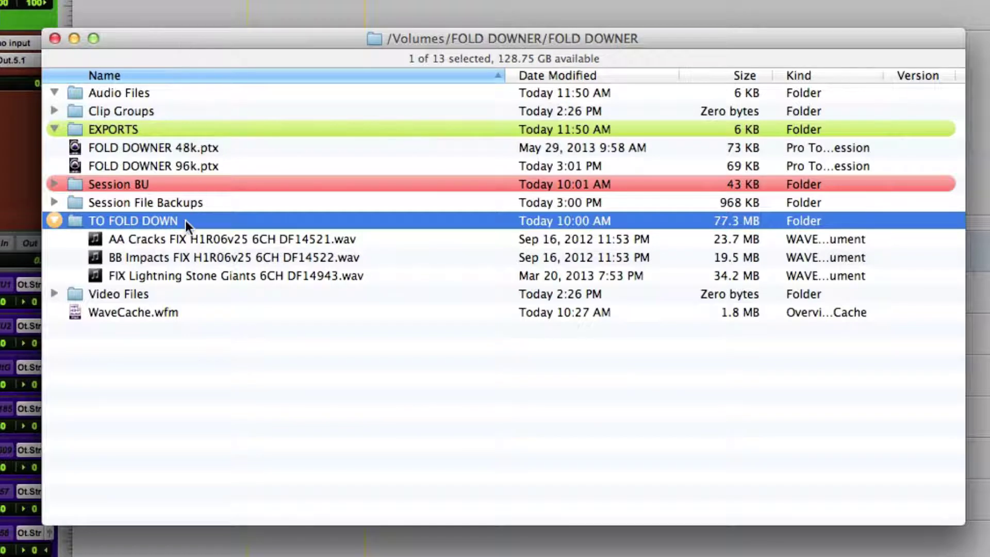
{"action": "left_click", "coordinate": [159, 238]}
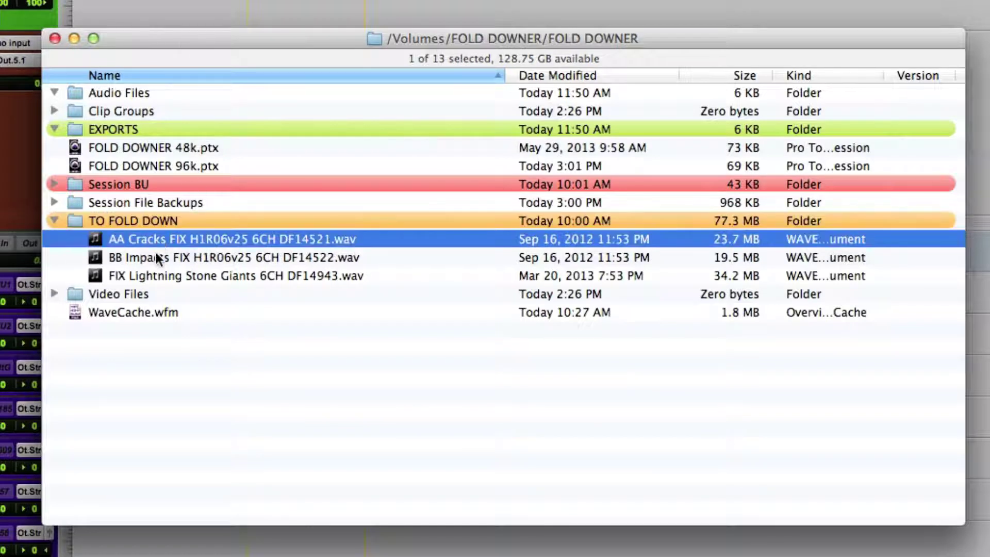
{"action": "left_click", "coordinate": [159, 256], "text": "shift"}
{"action": "left_click", "coordinate": [163, 273], "text": "shift"}
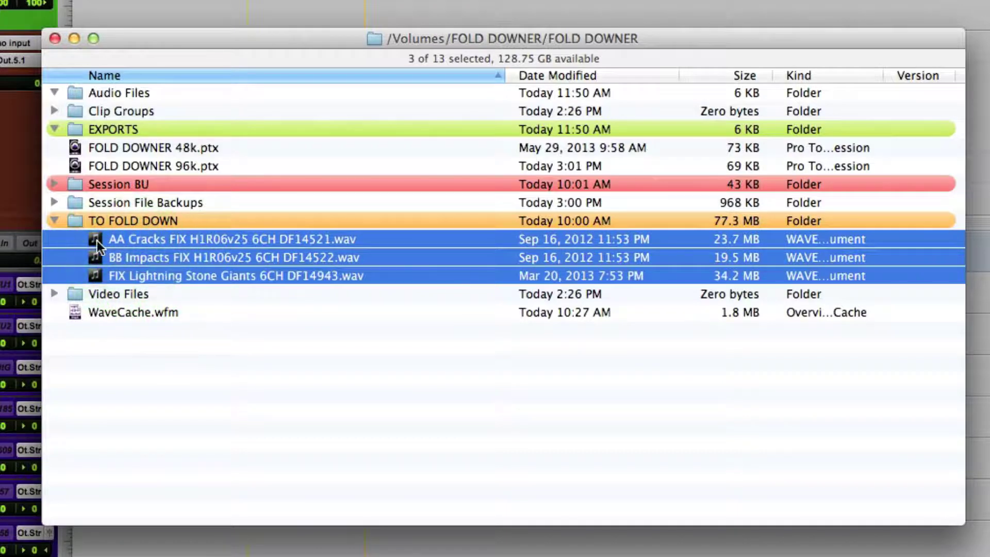
{"action": "left_click_drag", "start_coordinate": [96, 239], "coordinate": [968, 103]}
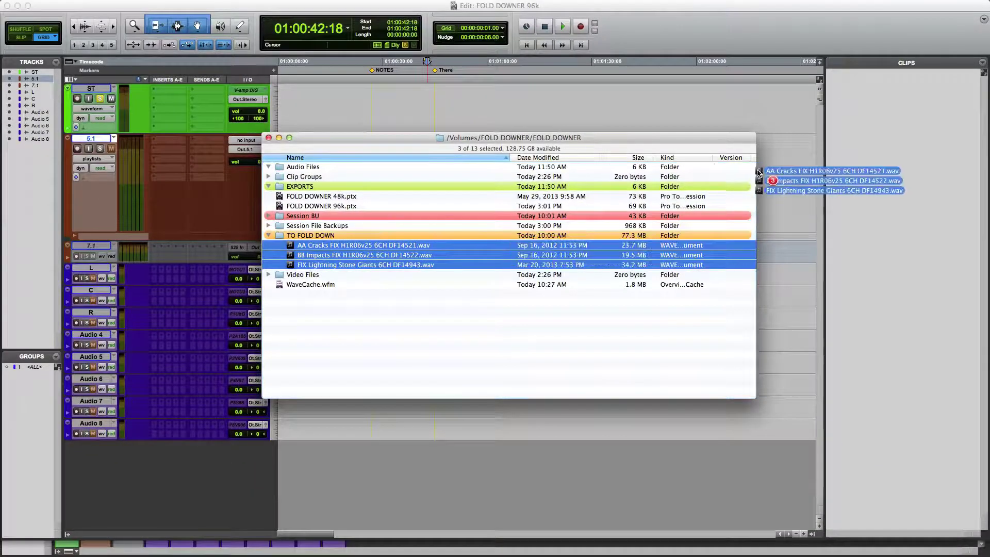
{"action": "left_click_drag", "start_coordinate": [758, 173], "coordinate": [859, 119]}
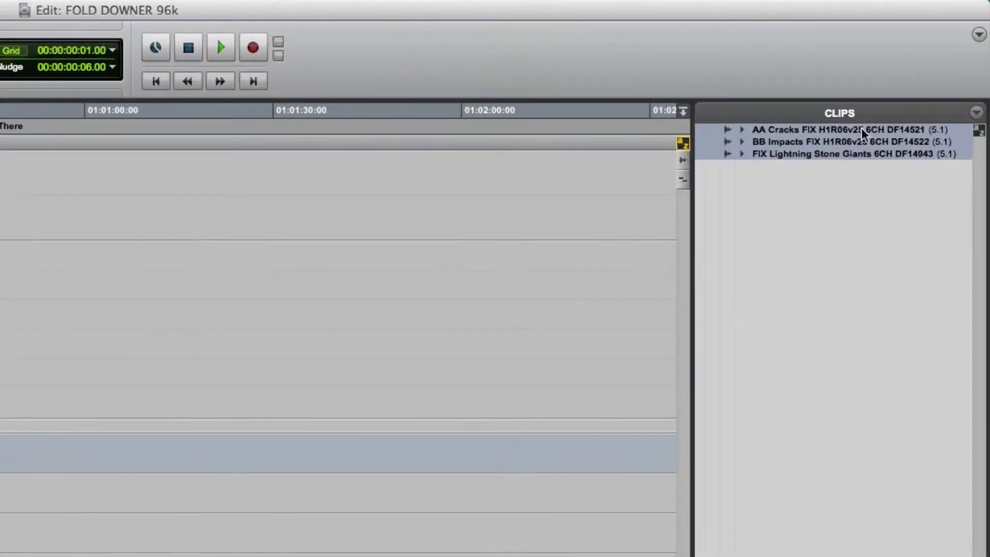
Set the Clips list Timeline Drop Order to Left to Right.
{"action": "left_click", "coordinate": [976, 113]}
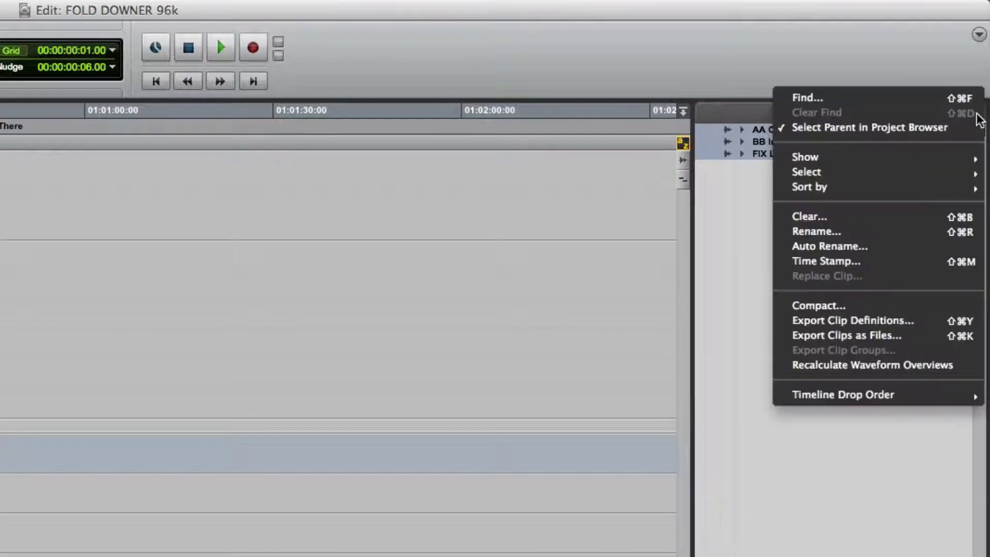
{"action": "mouse_move", "coordinate": [794, 393]}
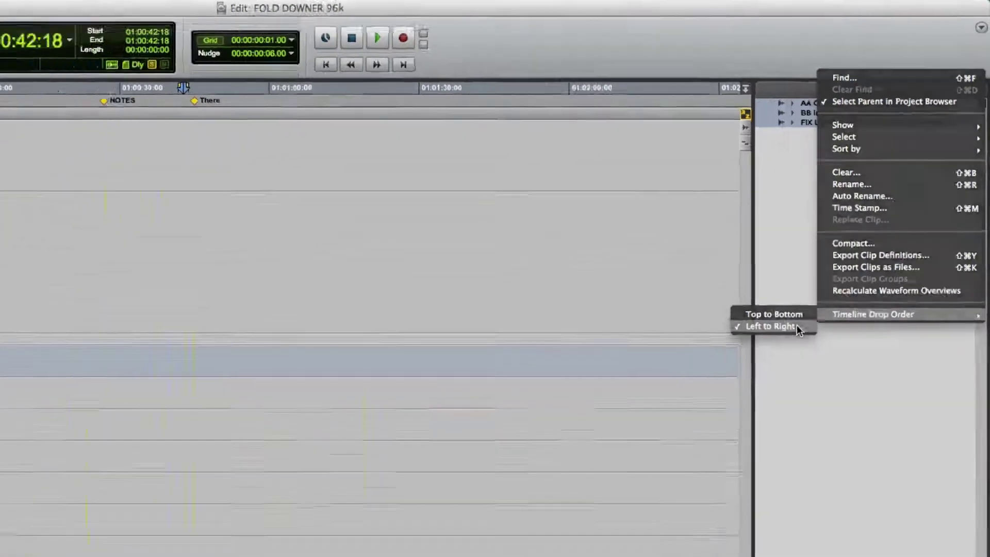
{"action": "left_click", "coordinate": [747, 410]}
Place the three imported clips end to end on the 5.1 track and select them.
{"action": "left_click", "coordinate": [783, 158]}
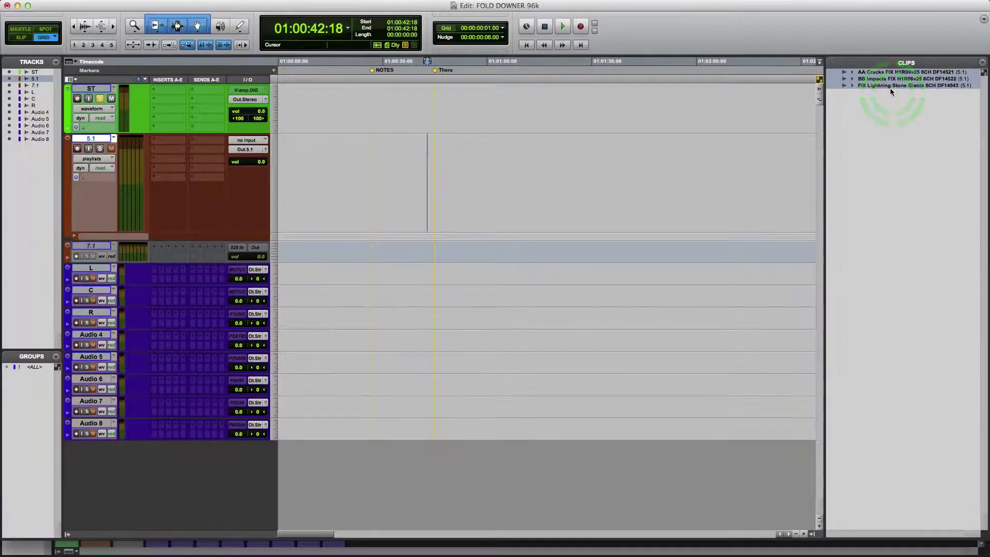
{"action": "left_click_drag", "start_coordinate": [868, 73], "coordinate": [454, 160]}
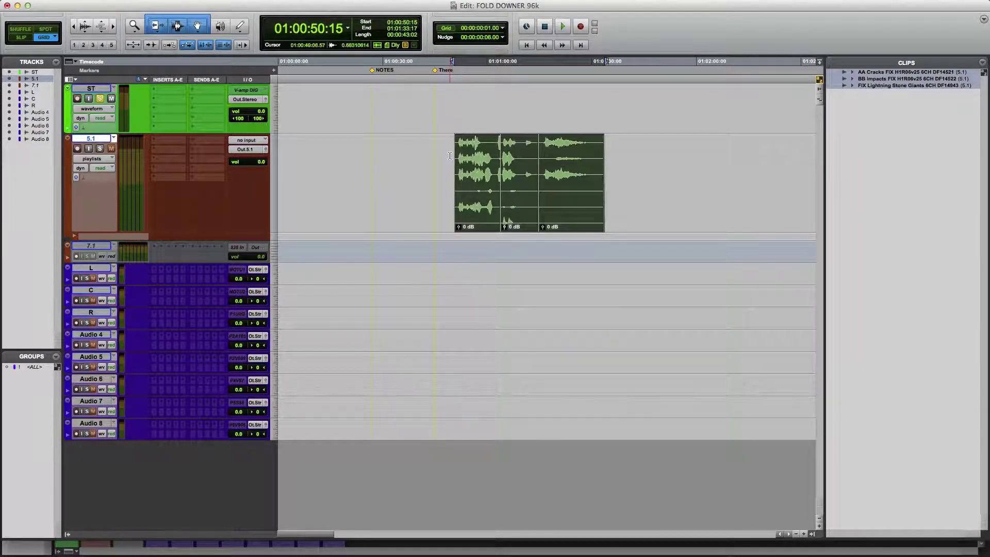
{"action": "left_click_drag", "start_coordinate": [446, 157], "coordinate": [620, 170]}
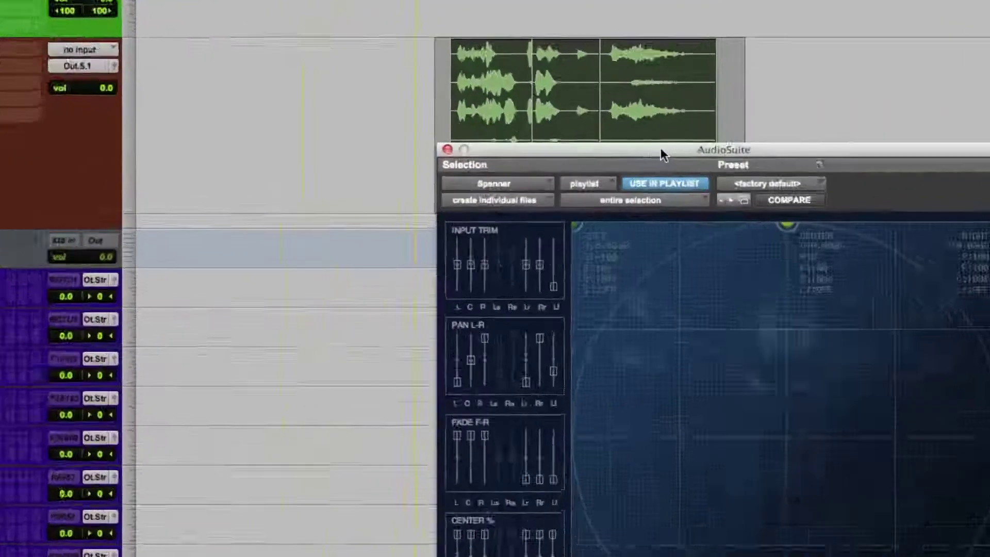
Check in Session Setup (Cmd+2) that Bit Depth stays 32 Bit Float at 96 kHz, then close it.
{"action": "key", "text": "super+2"}
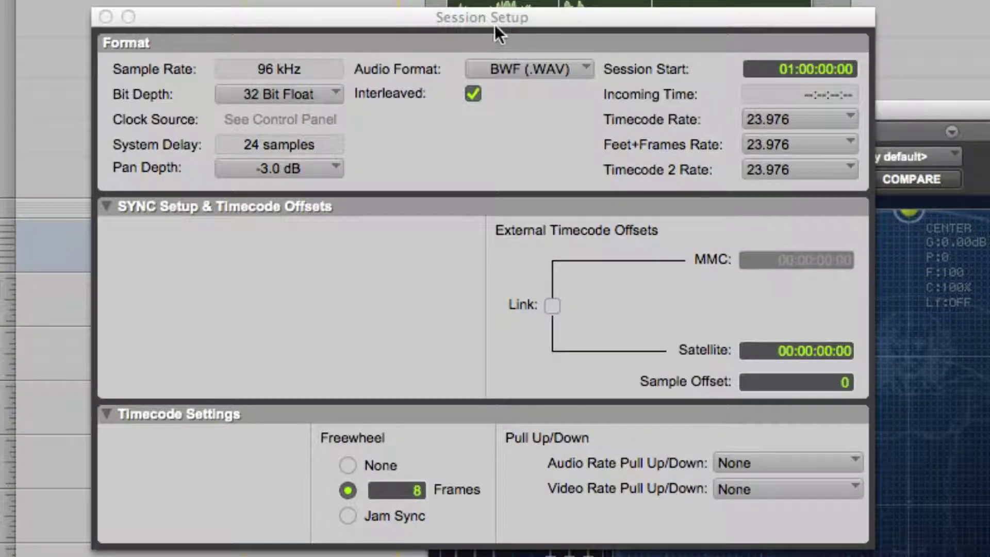
{"action": "left_click_drag", "start_coordinate": [492, 23], "coordinate": [491, 26]}
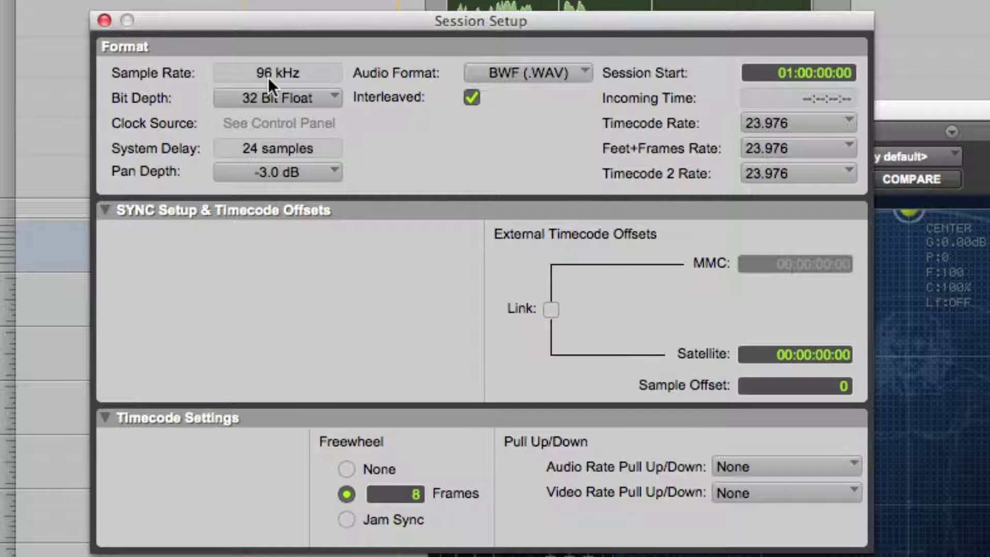
{"action": "left_click", "coordinate": [296, 97]}
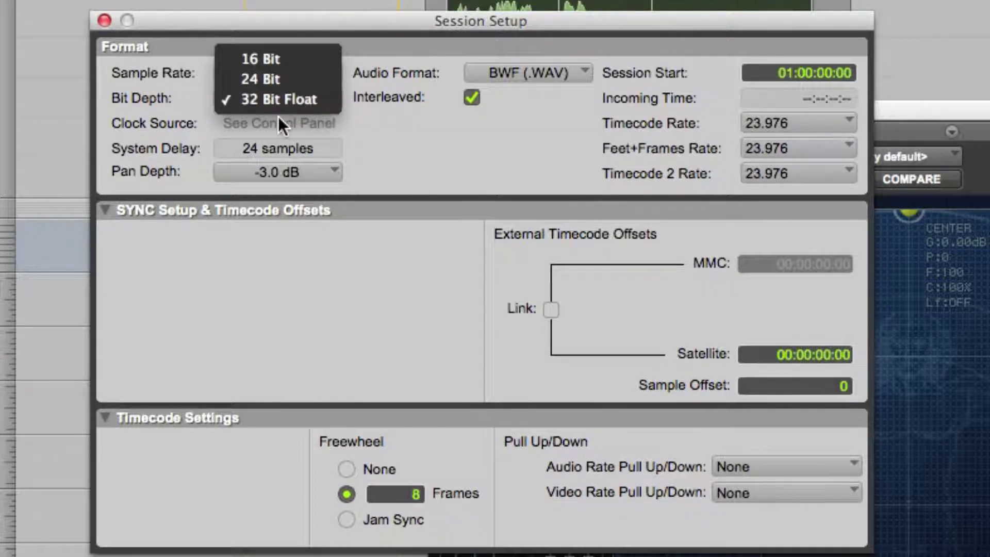
{"action": "left_click", "coordinate": [277, 101]}
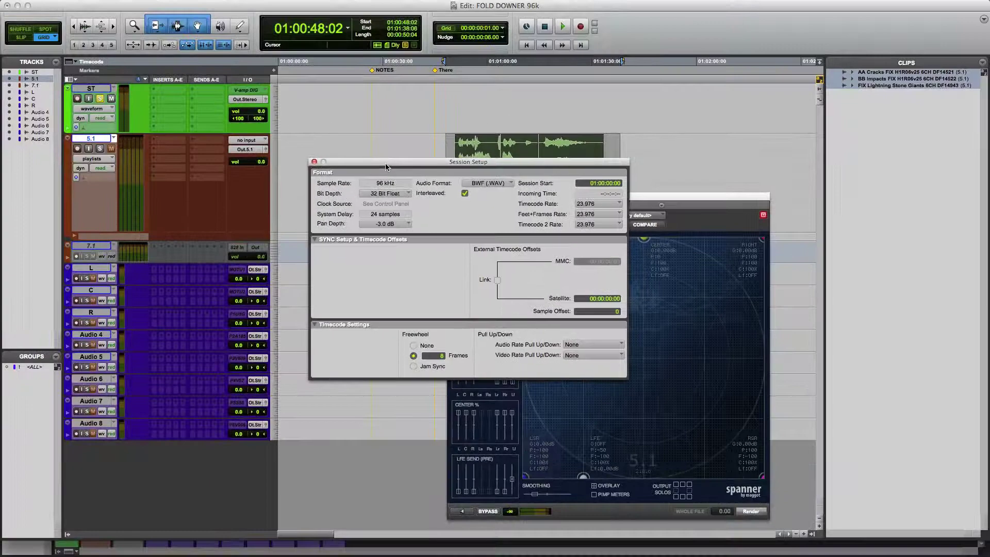
{"action": "left_click_drag", "start_coordinate": [278, 23], "coordinate": [255, 108]}
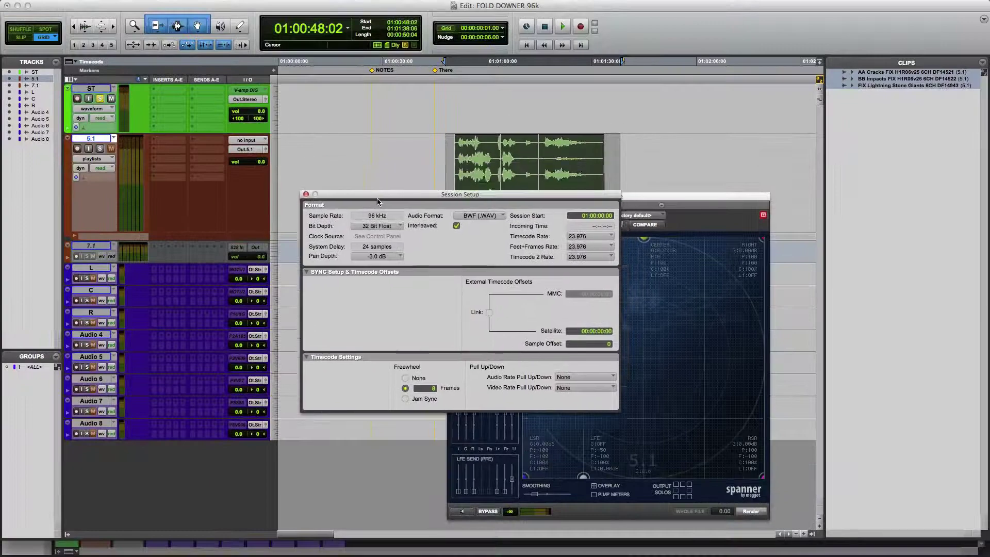
{"action": "left_click_drag", "start_coordinate": [377, 199], "coordinate": [377, 206]}
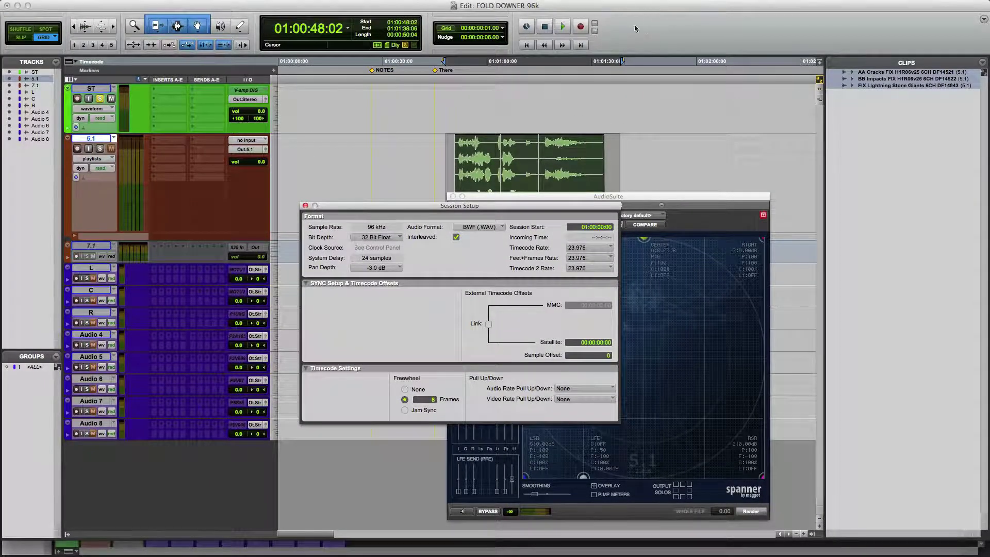
{"action": "left_click", "coordinate": [306, 205]}
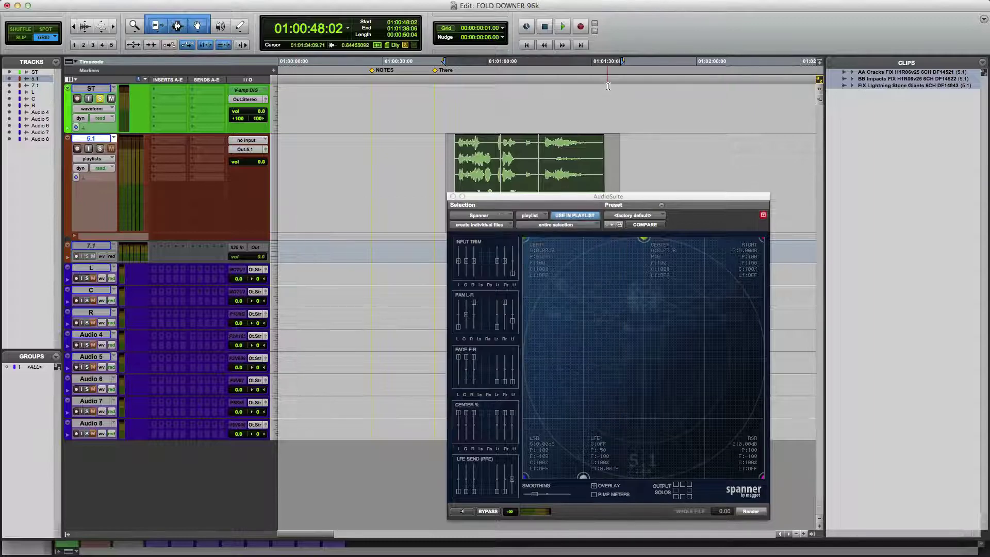
Keep Spanner on 'create individual files' and 'entire selection'.
{"action": "left_click_drag", "start_coordinate": [578, 201], "coordinate": [570, 233]}
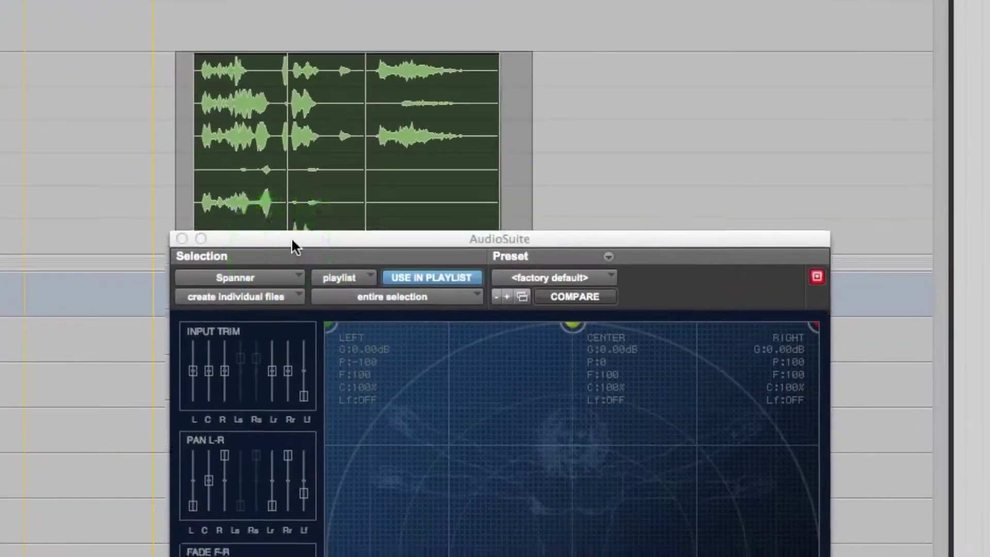
{"action": "left_click_drag", "start_coordinate": [499, 231], "coordinate": [522, 193]}
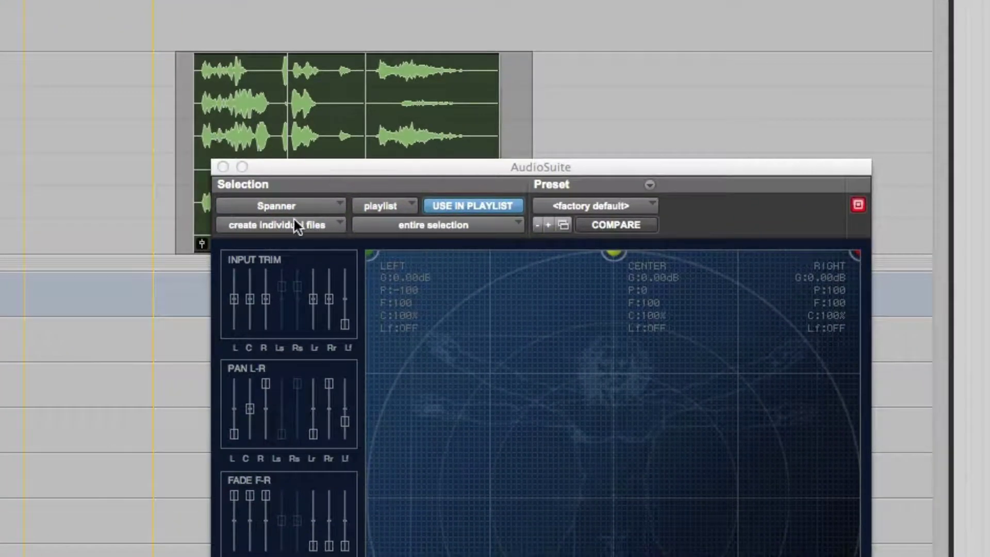
{"action": "left_click_drag", "start_coordinate": [309, 172], "coordinate": [211, 76]}
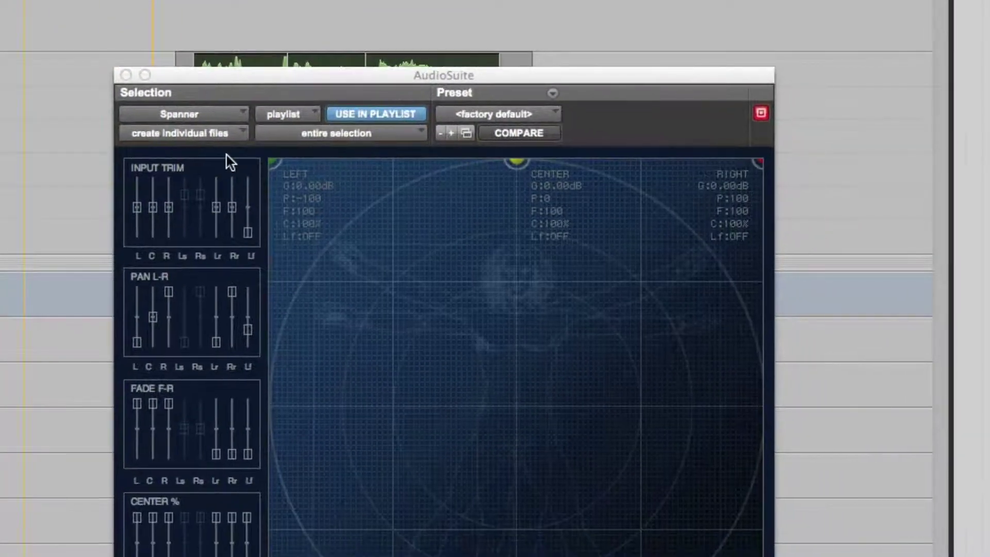
{"action": "left_click", "coordinate": [203, 135]}
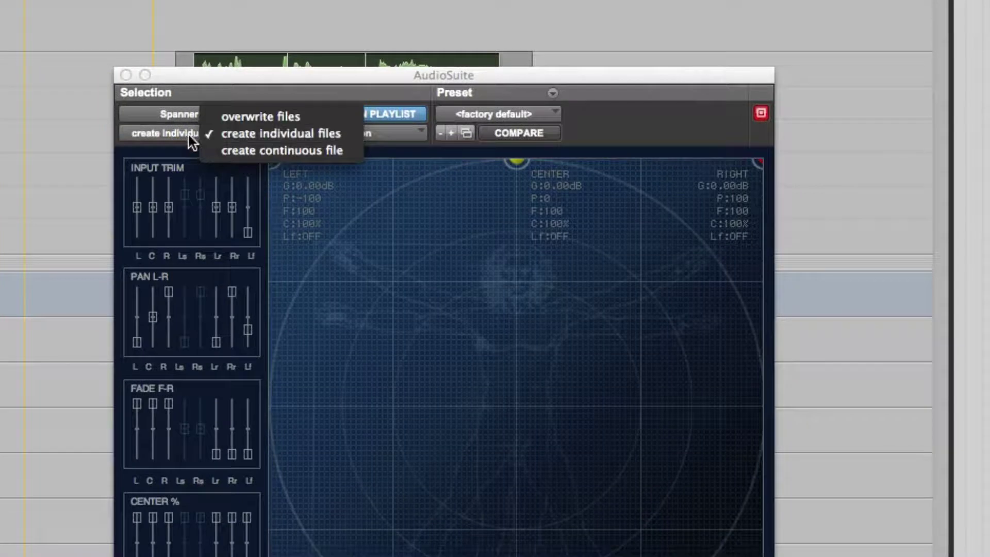
{"action": "left_click", "coordinate": [191, 139]}
{"action": "left_click", "coordinate": [326, 133]}
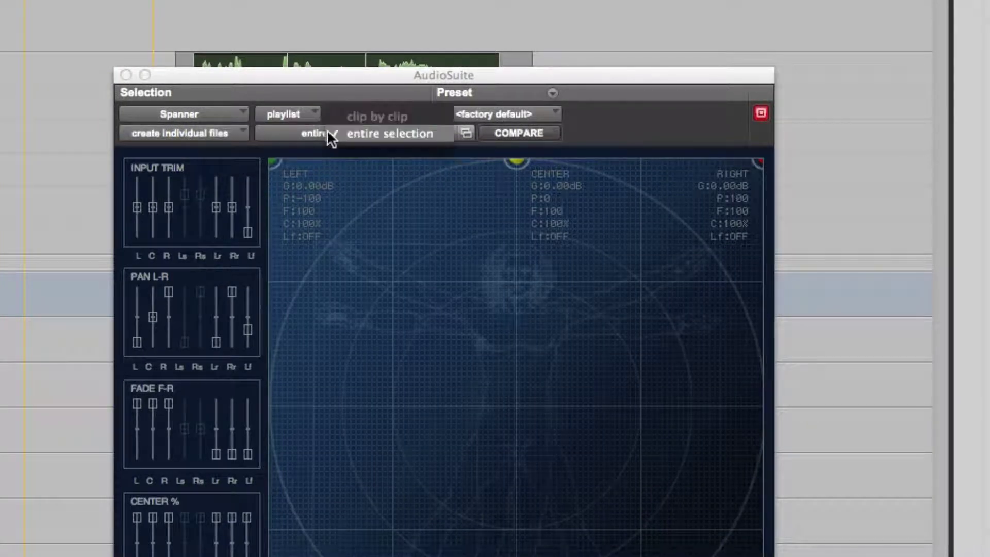
{"action": "left_click", "coordinate": [335, 133]}
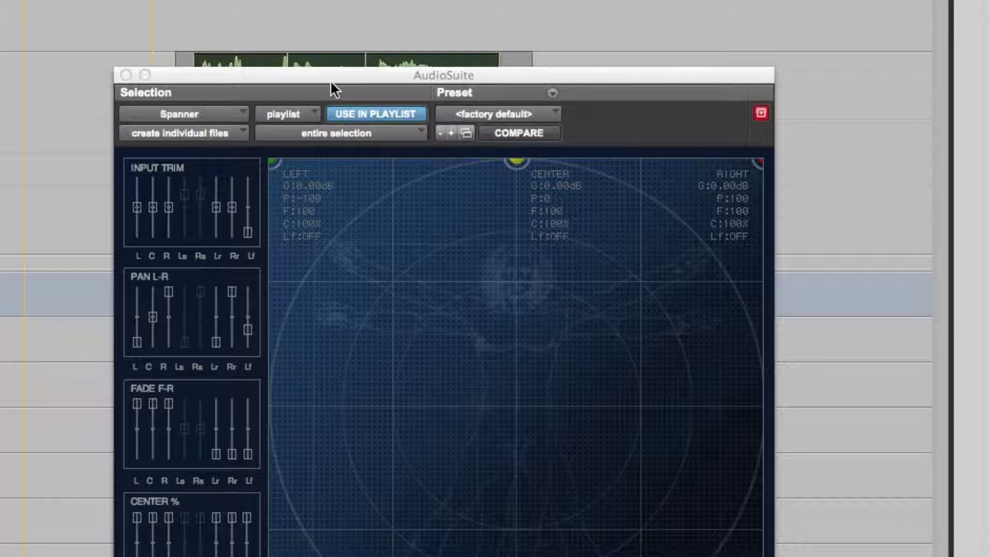
Load the Downmix preset Stereo_C-3_Lf-inf in Spanner.
{"action": "left_click_drag", "start_coordinate": [332, 74], "coordinate": [333, 77]}
{"action": "left_click", "coordinate": [501, 119]}
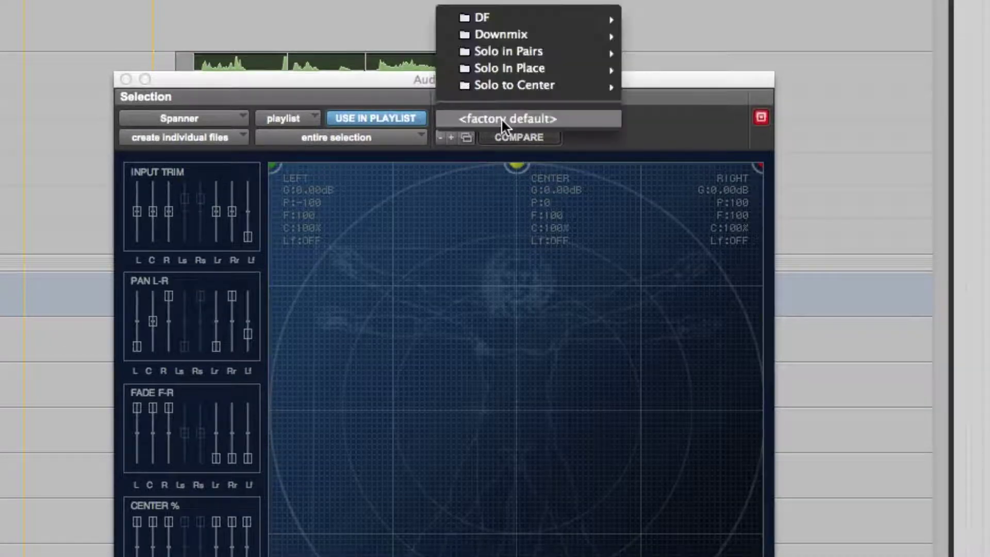
{"action": "mouse_move", "coordinate": [506, 29]}
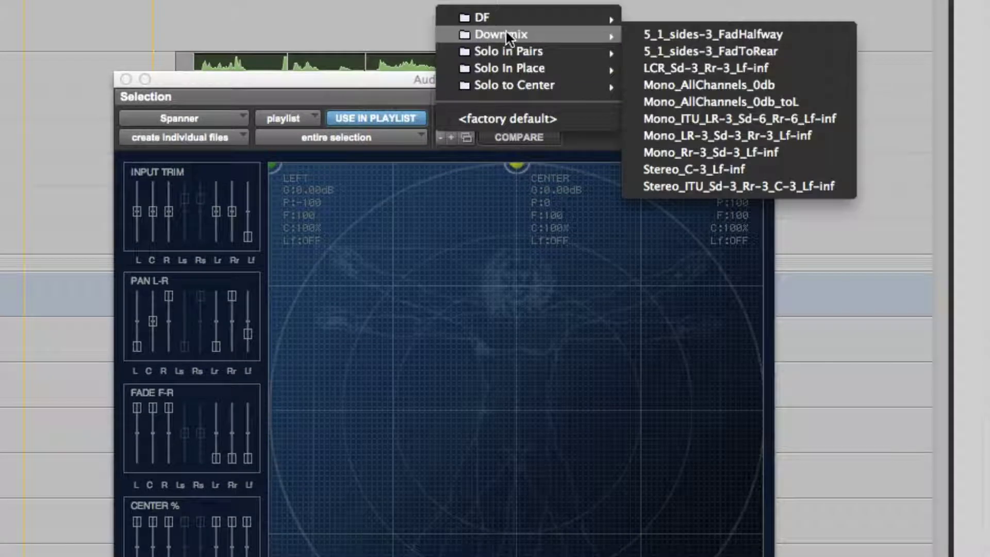
{"action": "left_click", "coordinate": [754, 167]}
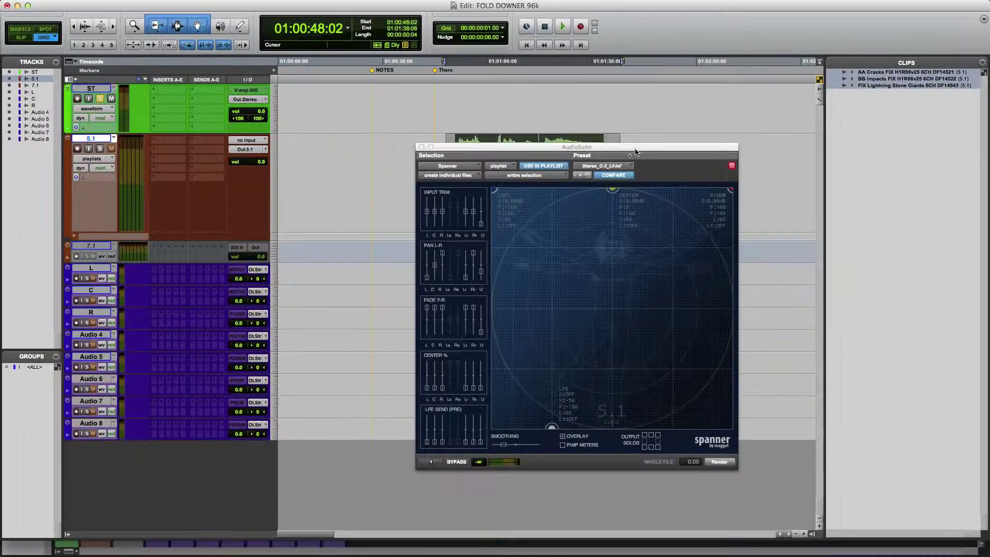
Render the Stereo_C-3_Lf-inf fold-down onto the three clips, then select a time range across them.
{"action": "left_click_drag", "start_coordinate": [635, 152], "coordinate": [331, 119]}
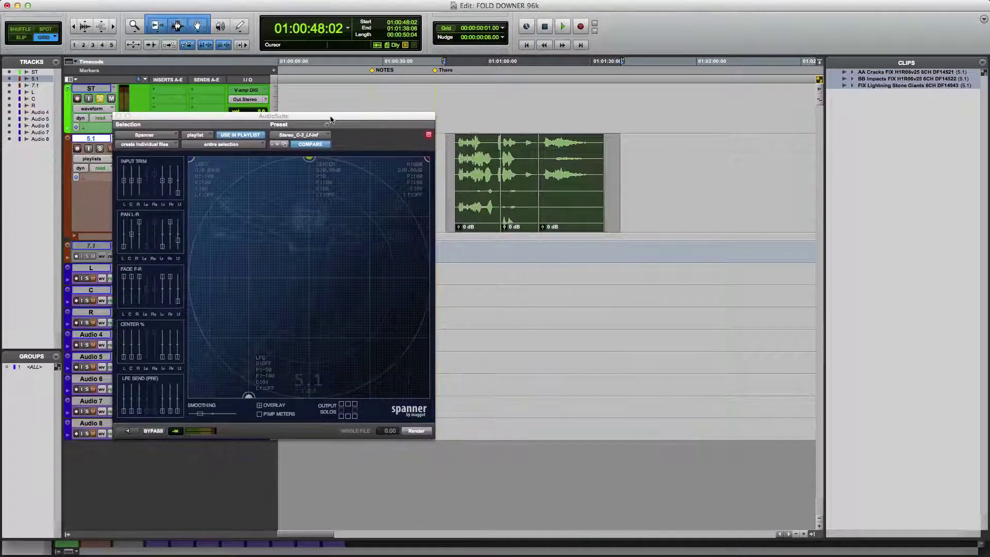
{"action": "left_click", "coordinate": [416, 431]}
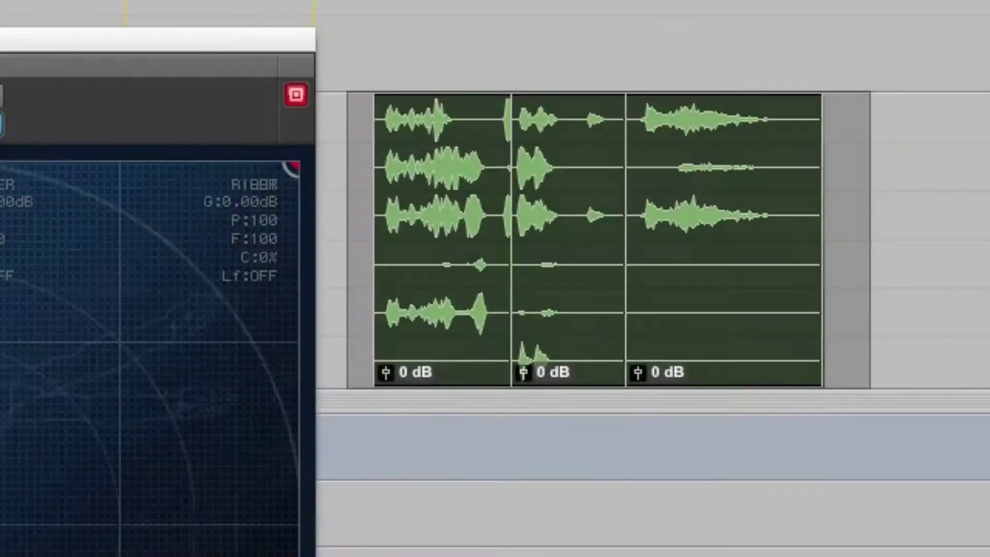
{"action": "left_click", "coordinate": [609, 420]}
{"action": "left_click", "coordinate": [394, 165]}
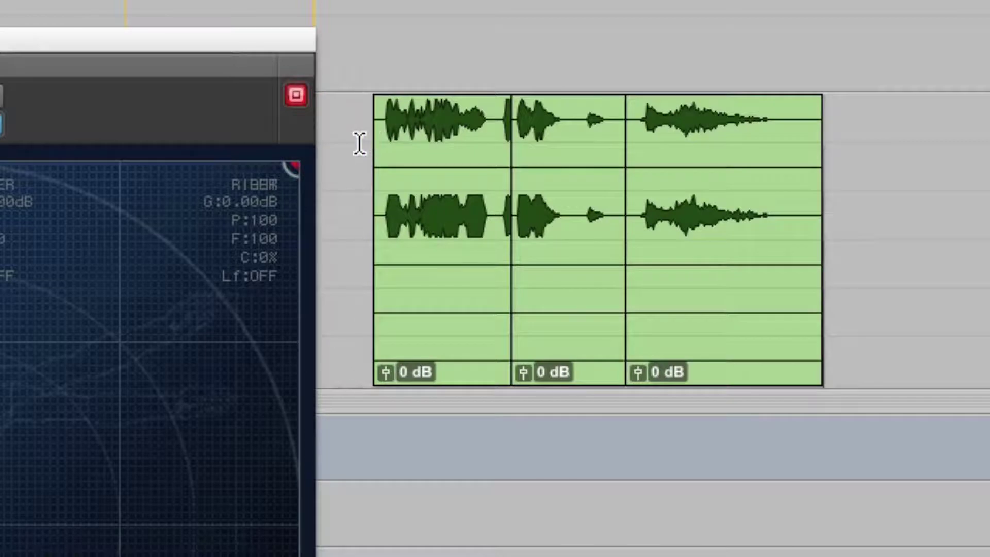
{"action": "left_click_drag", "start_coordinate": [359, 143], "coordinate": [897, 203]}
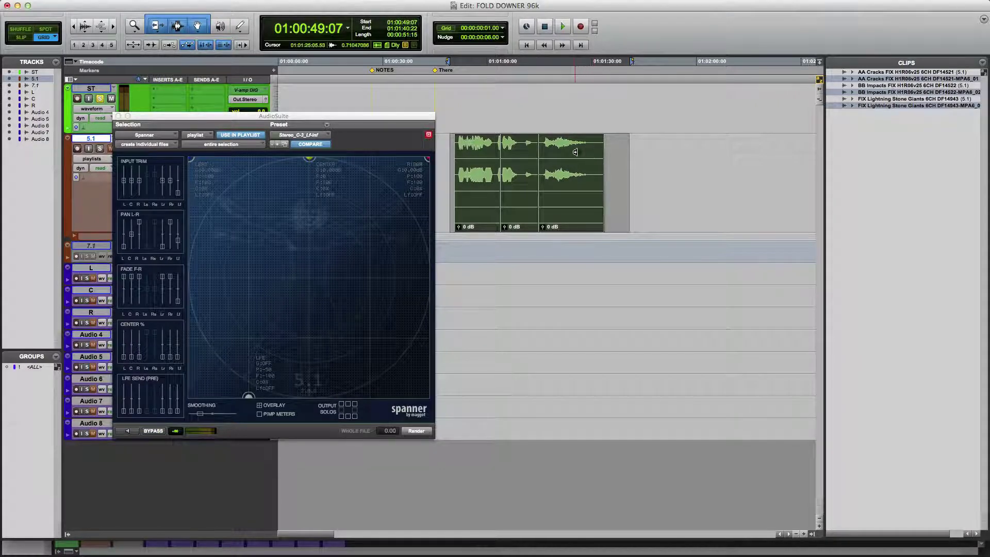
Move the folded clips onto the mono tracks, then move the L and R clips up onto the ST track.
{"action": "left_click_drag", "start_coordinate": [589, 214], "coordinate": [596, 284]}
{"action": "left_click", "coordinate": [449, 269]}
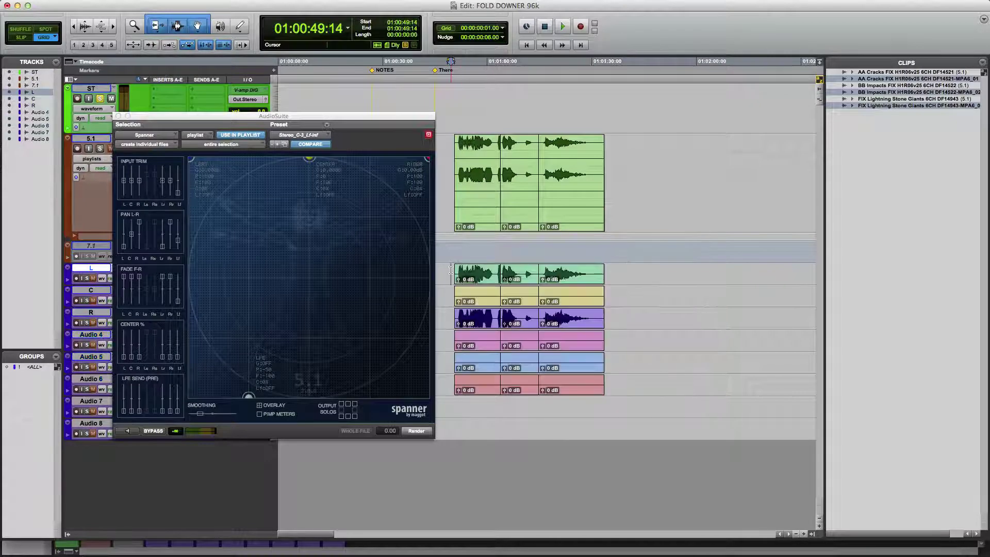
{"action": "left_click_drag", "start_coordinate": [449, 269], "coordinate": [619, 269]}
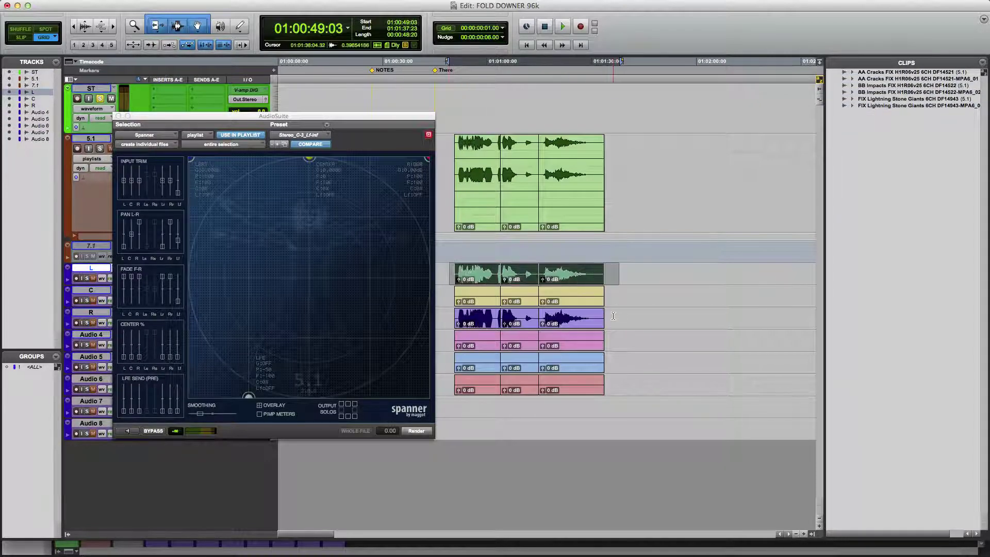
{"action": "left_click", "coordinate": [613, 316], "text": "shift"}
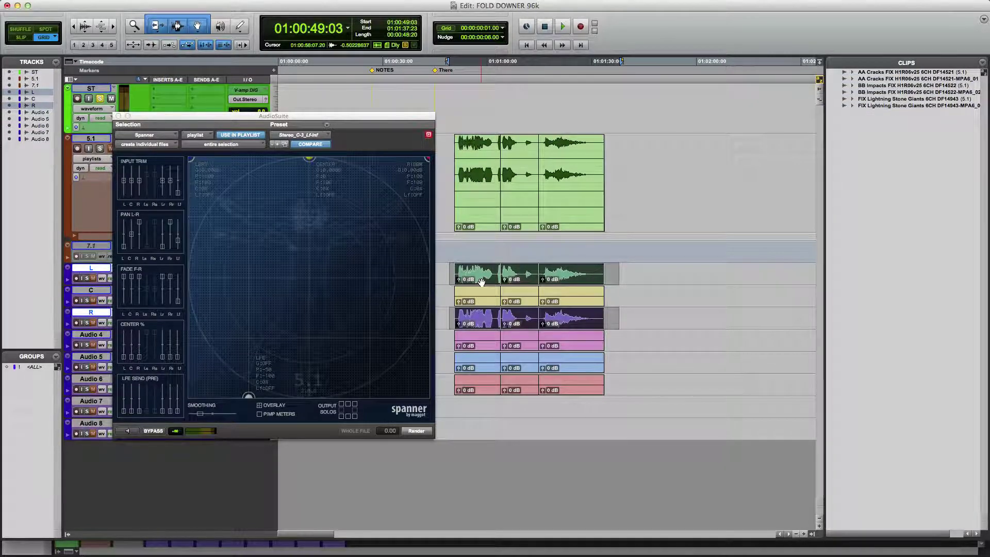
{"action": "left_click_drag", "start_coordinate": [480, 282], "coordinate": [497, 128]}
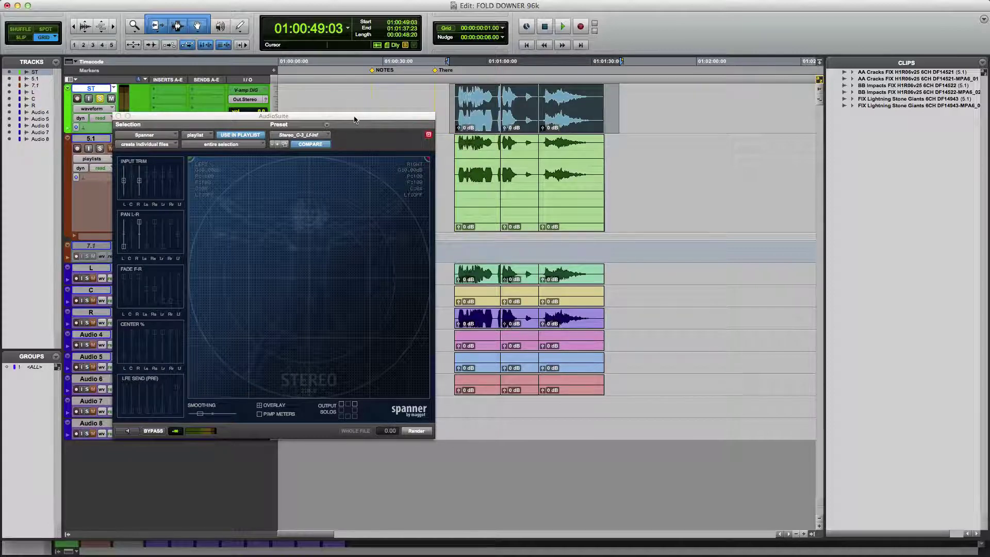
{"action": "left_click_drag", "start_coordinate": [354, 119], "coordinate": [620, 181]}
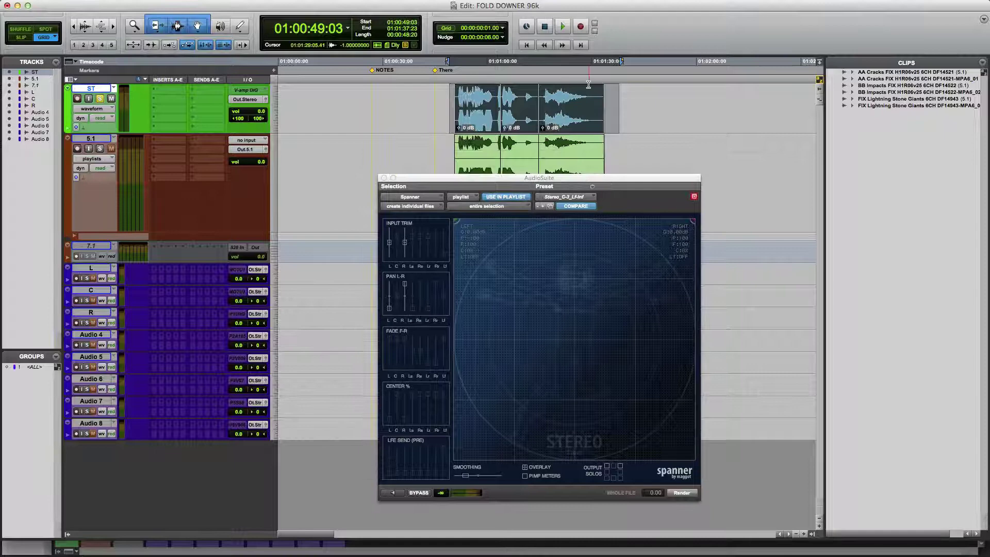
{"action": "left_click", "coordinate": [473, 96]}
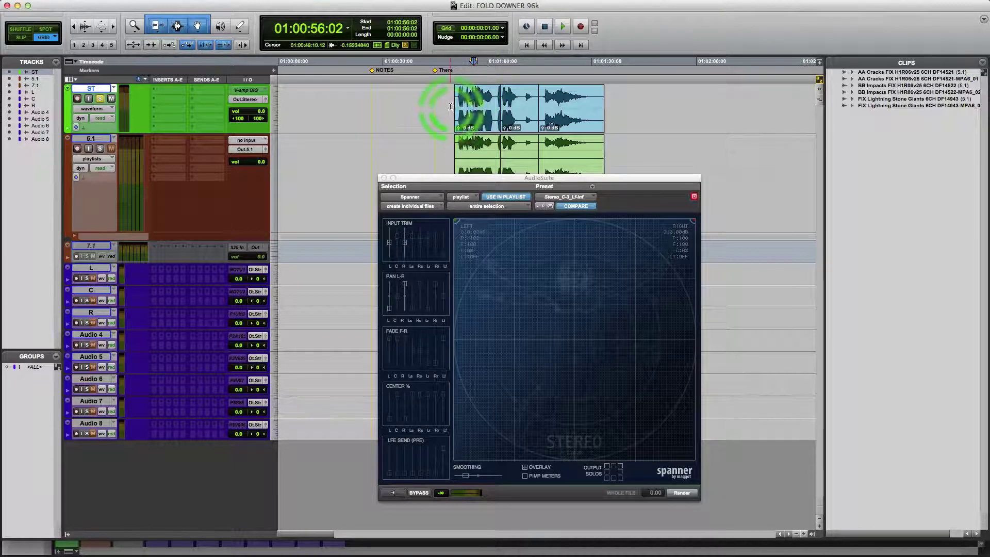
Analyze the ST clips with AudioSuite Gain, reading a 6.7 dB peak, then close the window.
{"action": "left_click_drag", "start_coordinate": [447, 105], "coordinate": [631, 120]}
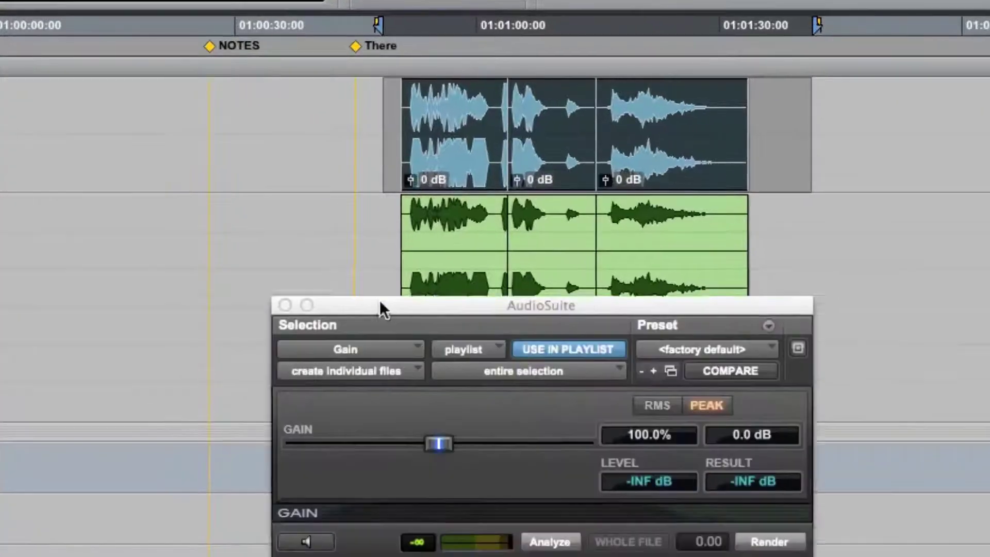
{"action": "left_click_drag", "start_coordinate": [380, 302], "coordinate": [419, 215]}
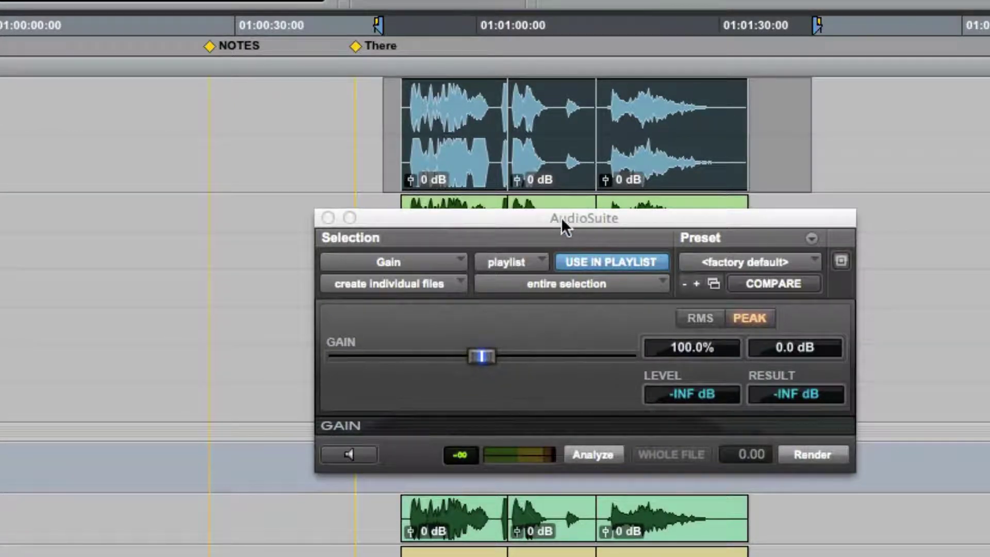
{"action": "left_click_drag", "start_coordinate": [561, 218], "coordinate": [559, 210]}
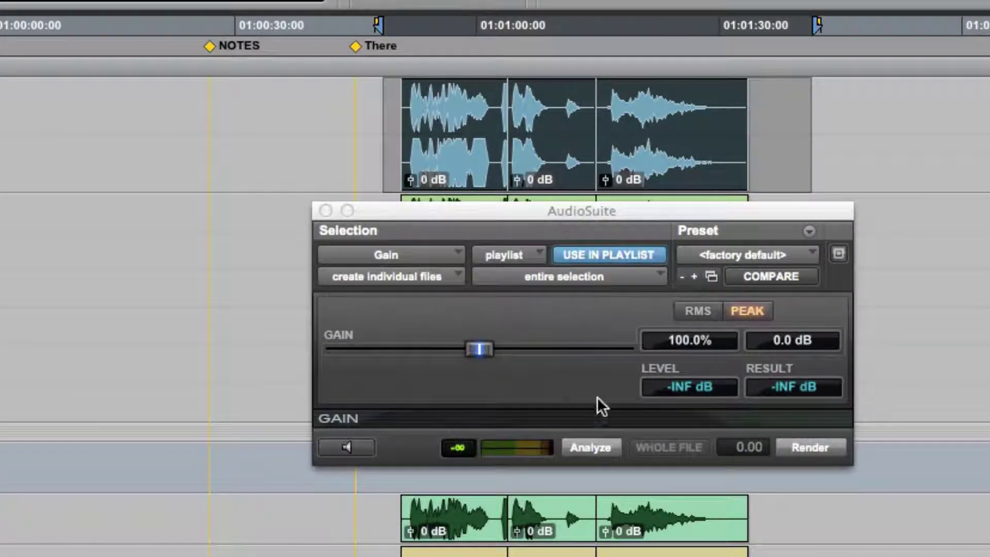
{"action": "left_click", "coordinate": [589, 446]}
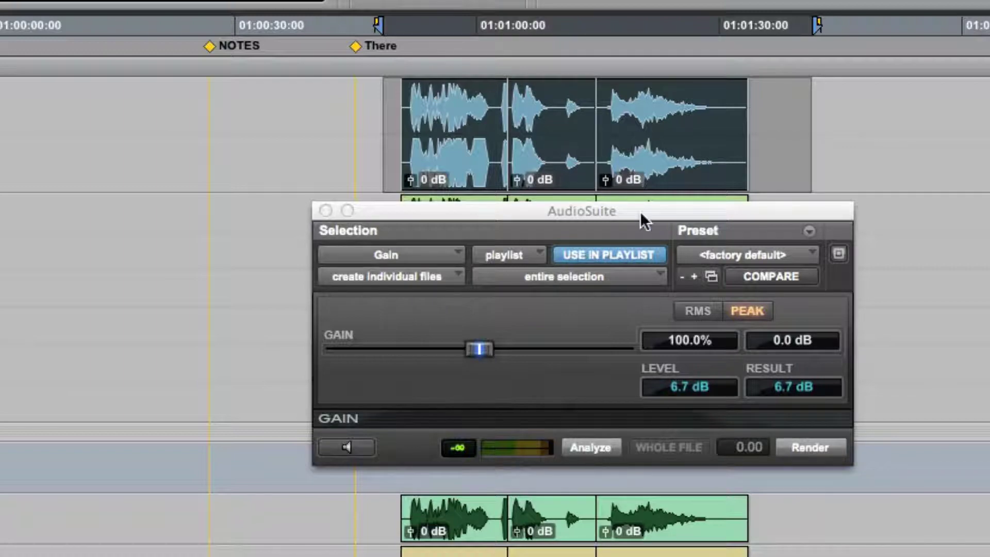
{"action": "left_click_drag", "start_coordinate": [639, 207], "coordinate": [640, 223]}
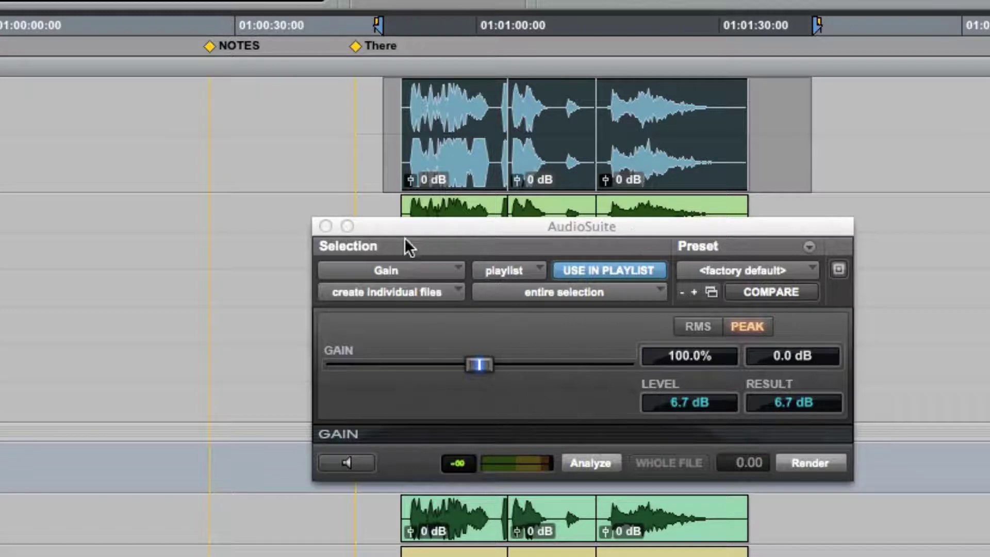
{"action": "key", "text": "super+w"}
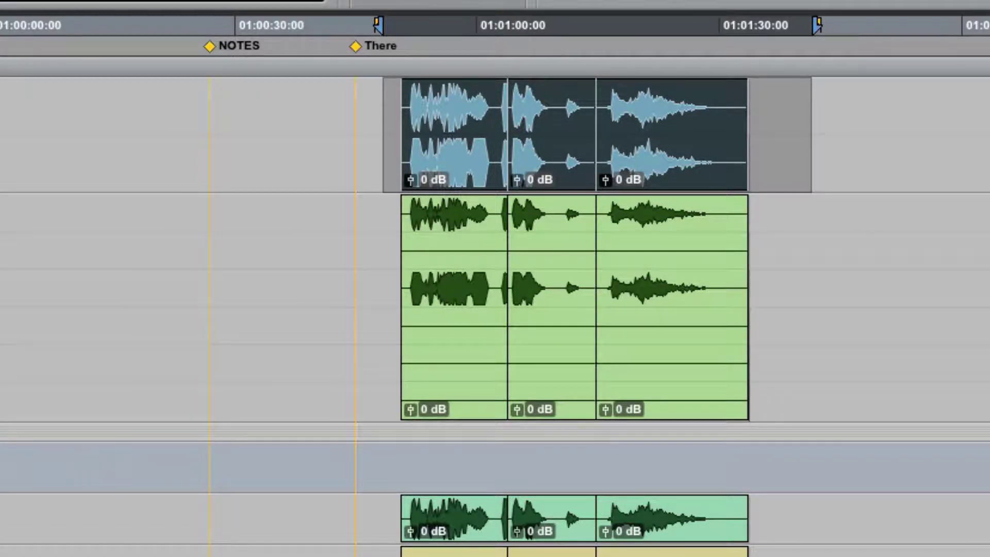
Set Normalize to multi-input, Peak mode at -3.0 dB.
{"action": "left_click_drag", "start_coordinate": [581, 356], "coordinate": [657, 227]}
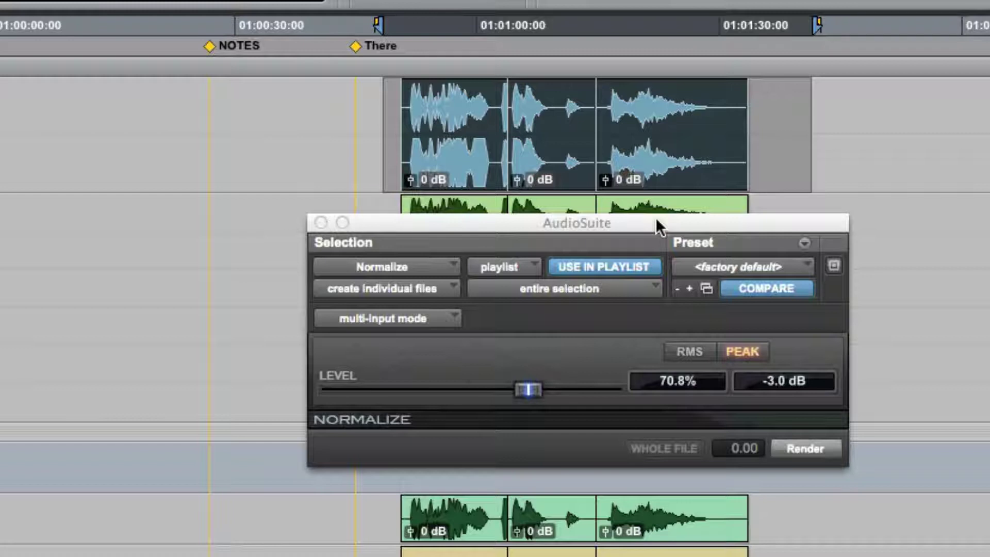
{"action": "left_click", "coordinate": [773, 384]}
Select the three blue stereo clips on the ST track and render Normalize at -3.0 dB peak.
{"action": "left_click", "coordinate": [469, 109]}
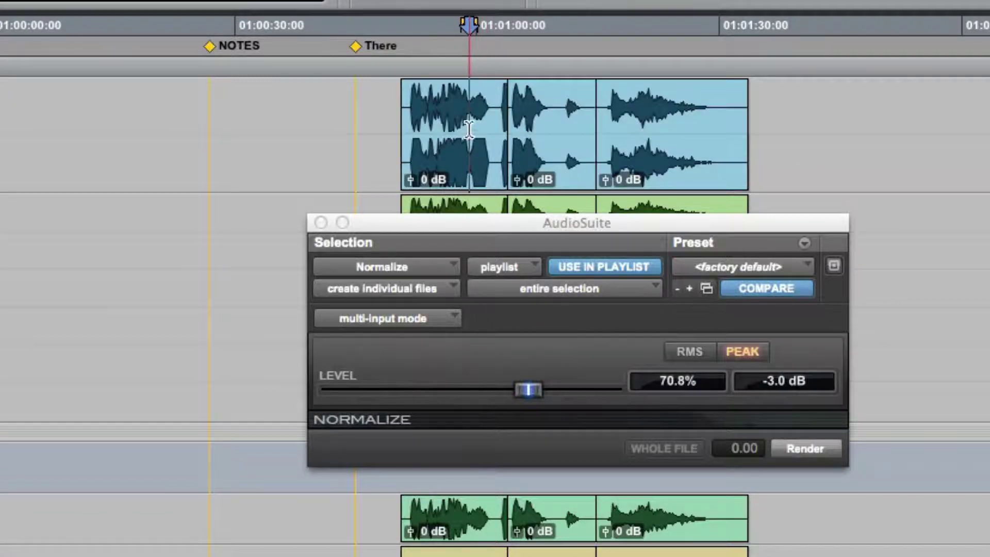
{"action": "left_click", "coordinate": [470, 170]}
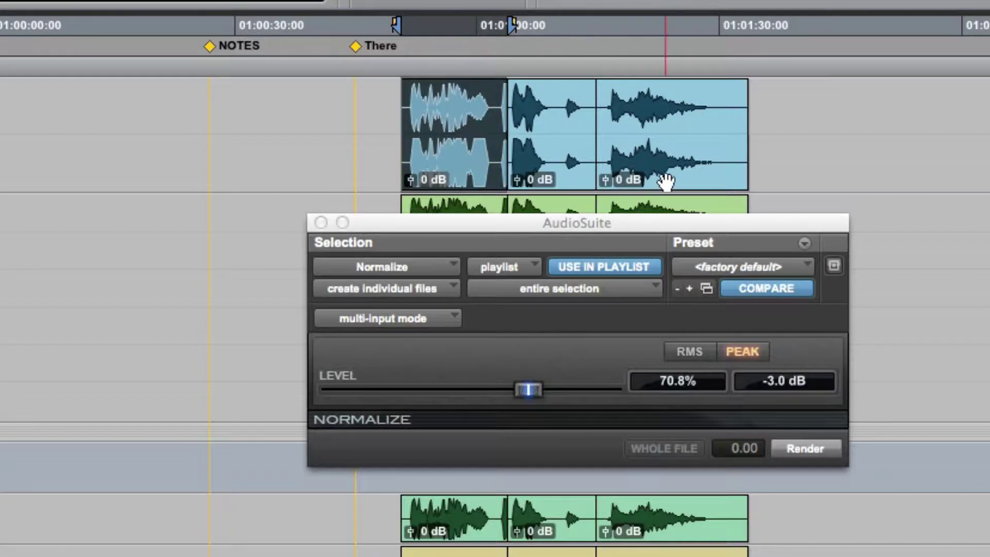
{"action": "left_click", "coordinate": [663, 181], "text": "shift"}
{"action": "key", "text": "e"}
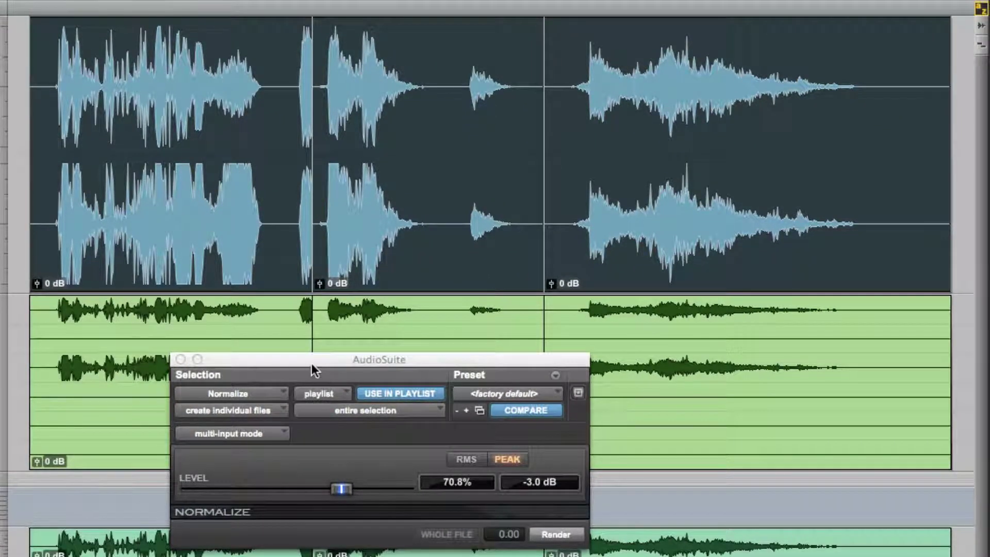
{"action": "left_click_drag", "start_coordinate": [311, 363], "coordinate": [335, 324]}
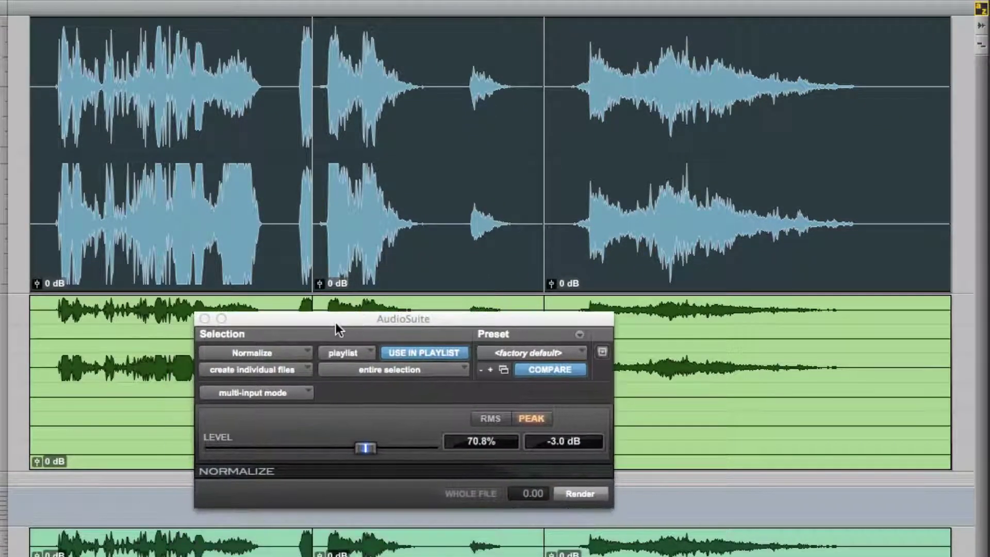
{"action": "left_click", "coordinate": [580, 494]}
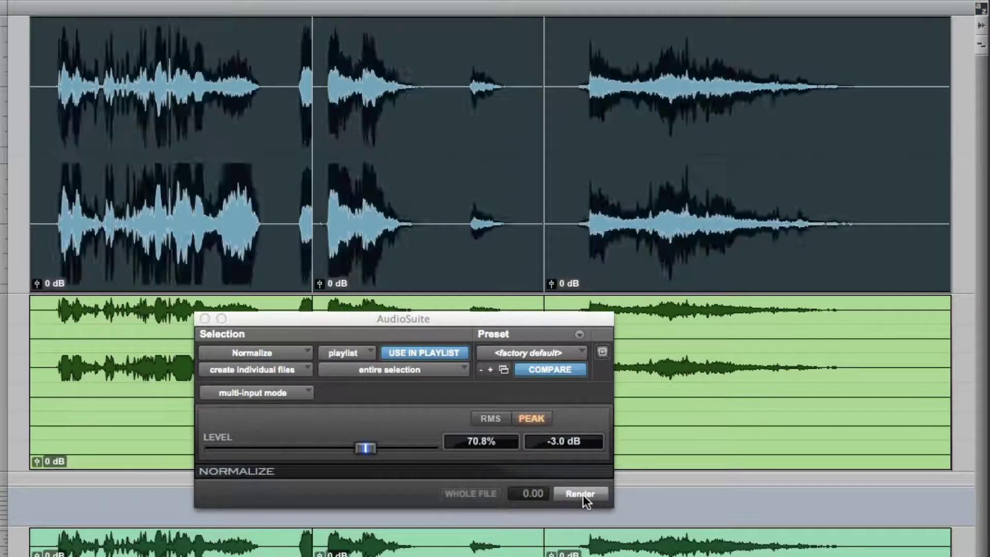
{"action": "left_click", "coordinate": [280, 318]}
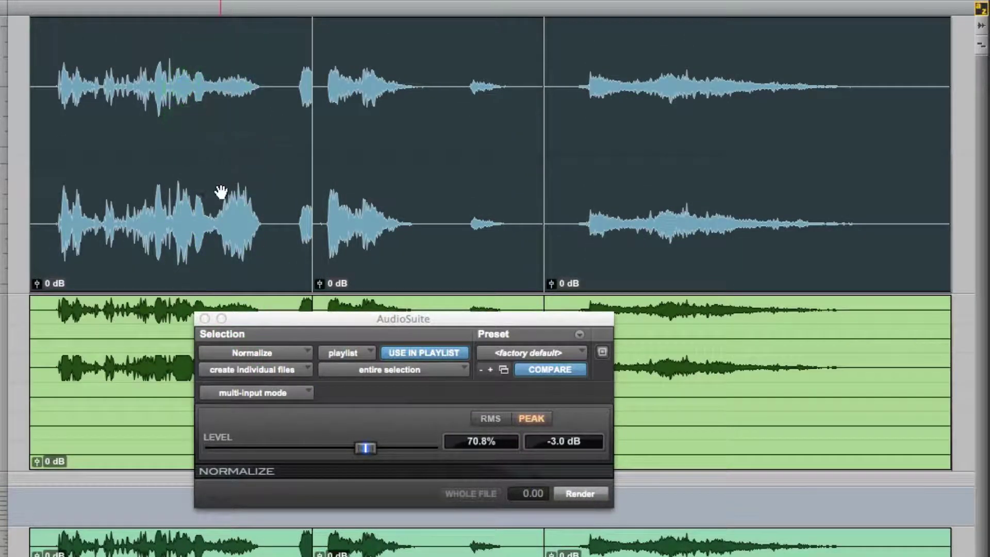
{"action": "triple_click", "coordinate": [228, 66]}
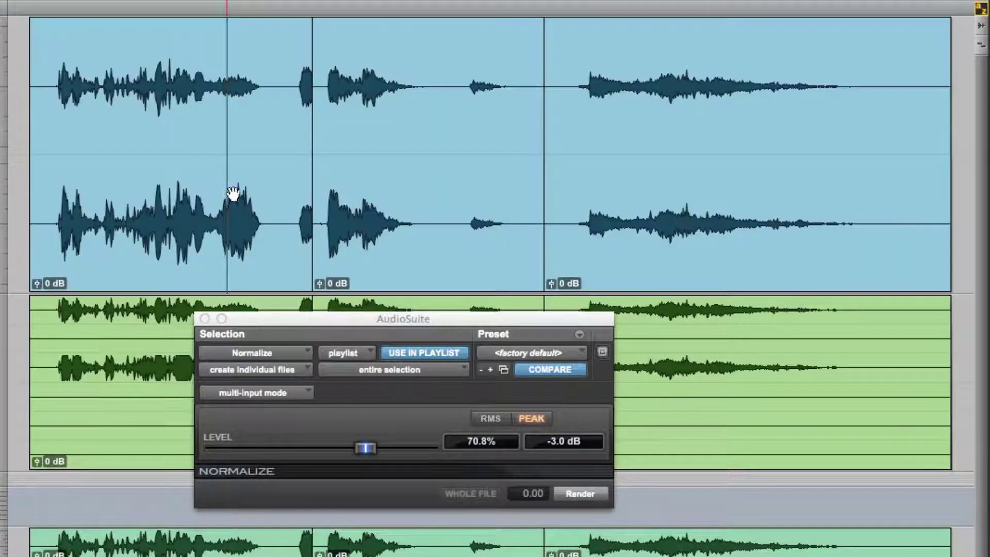
Select the full length of the ST clips and run Gain analysis, confirming a -3.0 dB peak.
{"action": "left_click", "coordinate": [217, 142]}
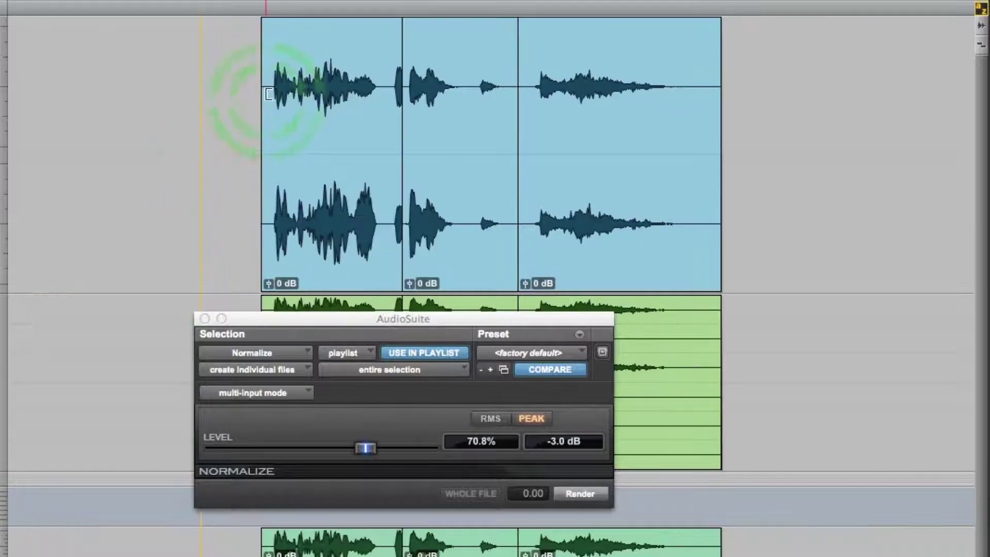
{"action": "left_click_drag", "start_coordinate": [234, 92], "coordinate": [766, 144]}
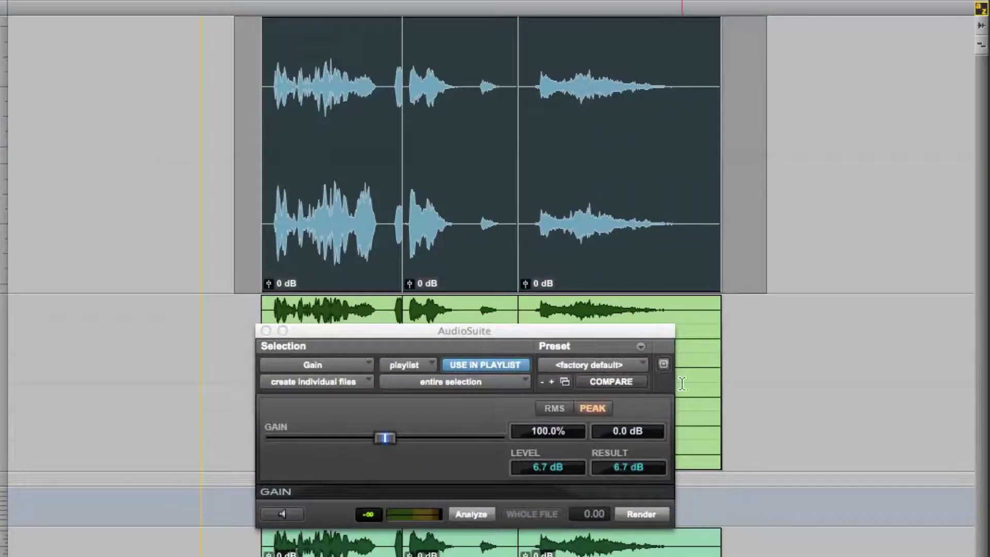
{"action": "left_click", "coordinate": [469, 514]}
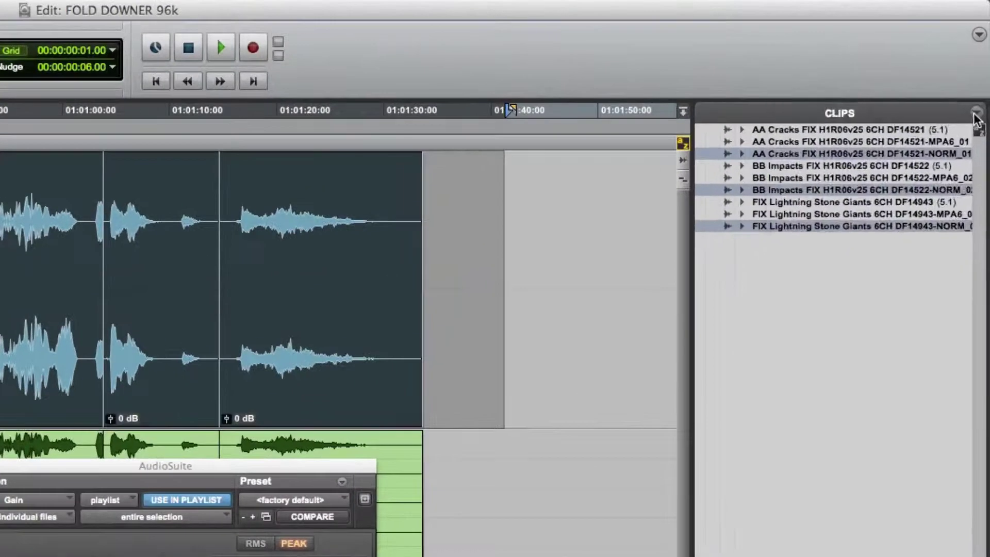
Export the three NORM clips as interleaved 24-bit, 48 kHz WAV files to the EXPORTS folder.
{"action": "left_click", "coordinate": [975, 113]}
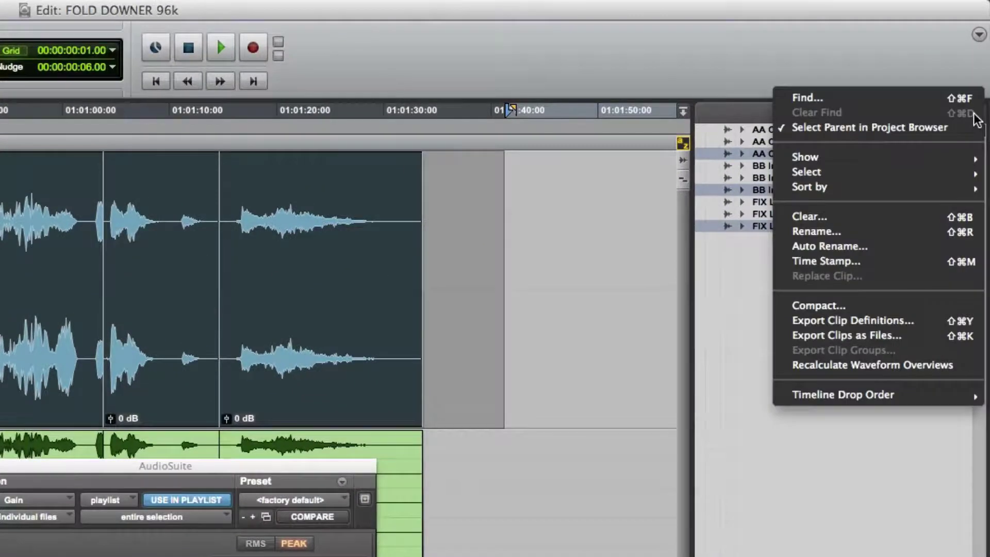
{"action": "left_click", "coordinate": [942, 335]}
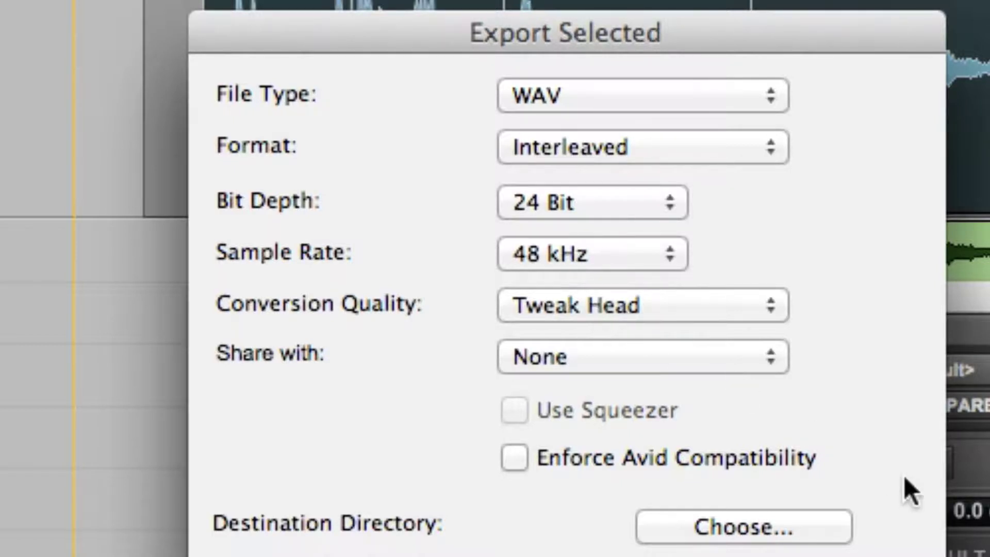
{"action": "left_click_drag", "start_coordinate": [868, 96], "coordinate": [923, 110]}
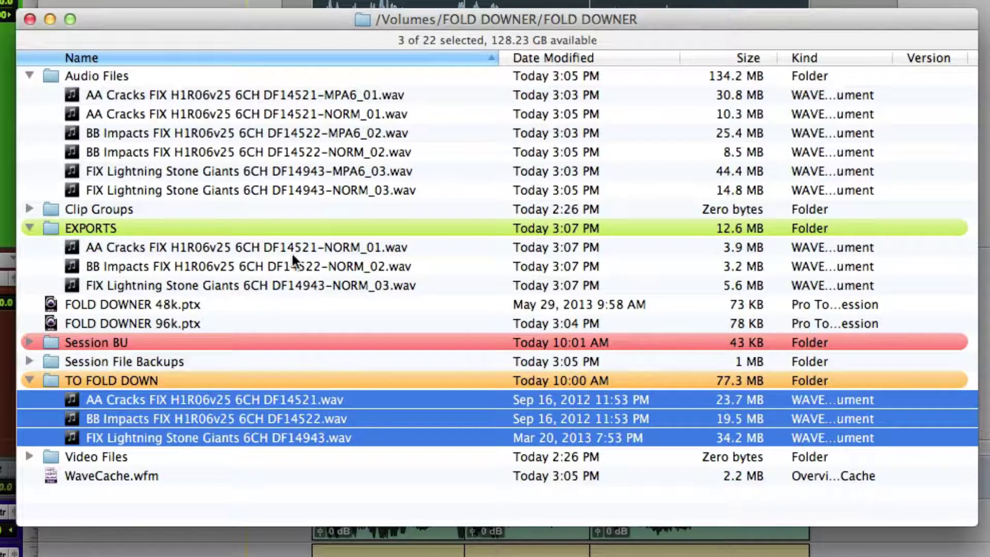
{"action": "left_click", "coordinate": [236, 247]}
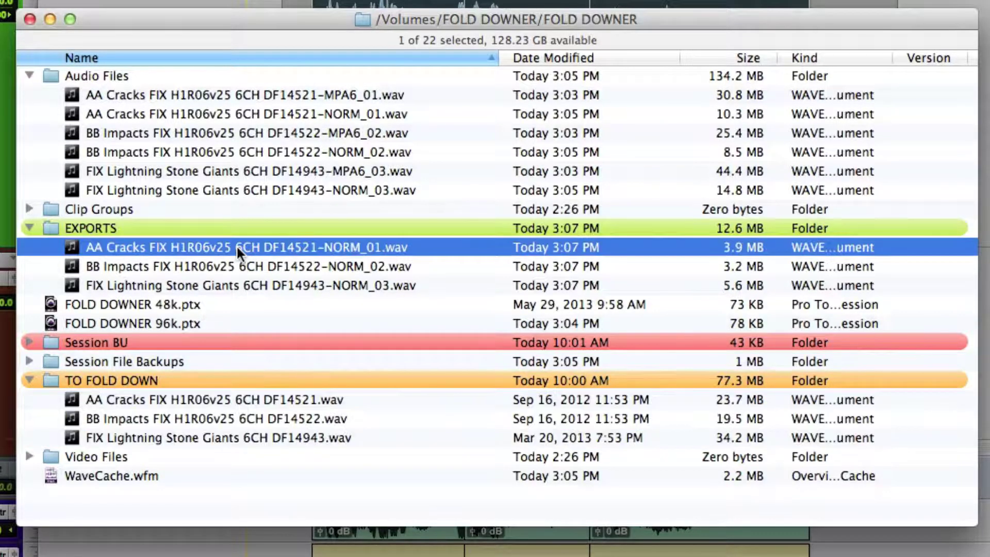
{"action": "left_click", "coordinate": [248, 284], "text": "shift"}
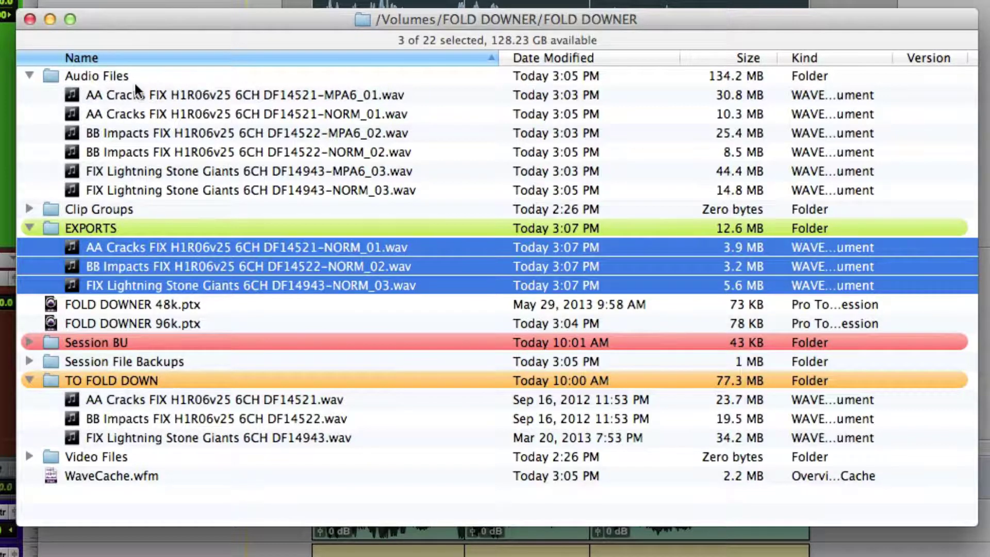
{"action": "left_click", "coordinate": [231, 99]}
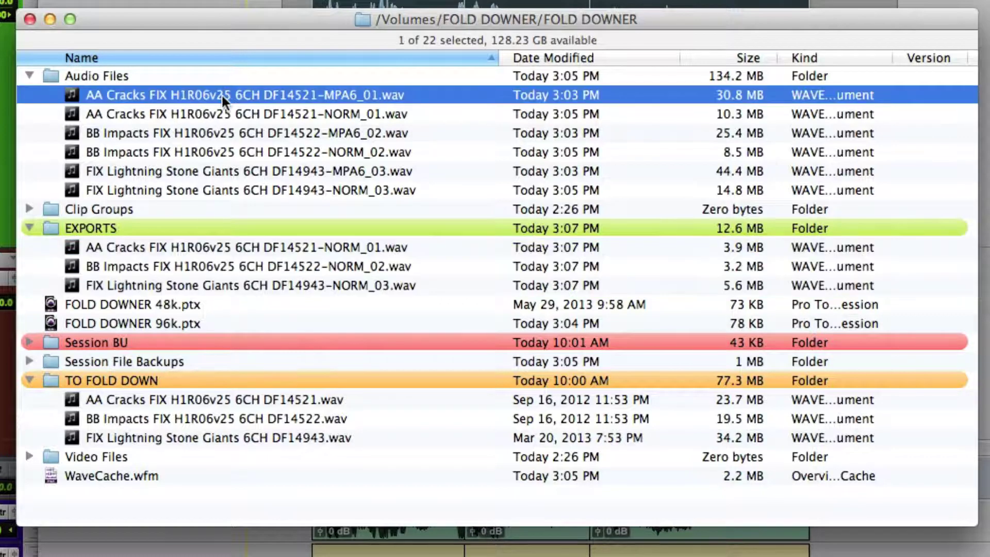
{"action": "left_click", "coordinate": [215, 191]}
{"action": "left_click", "coordinate": [211, 247]}
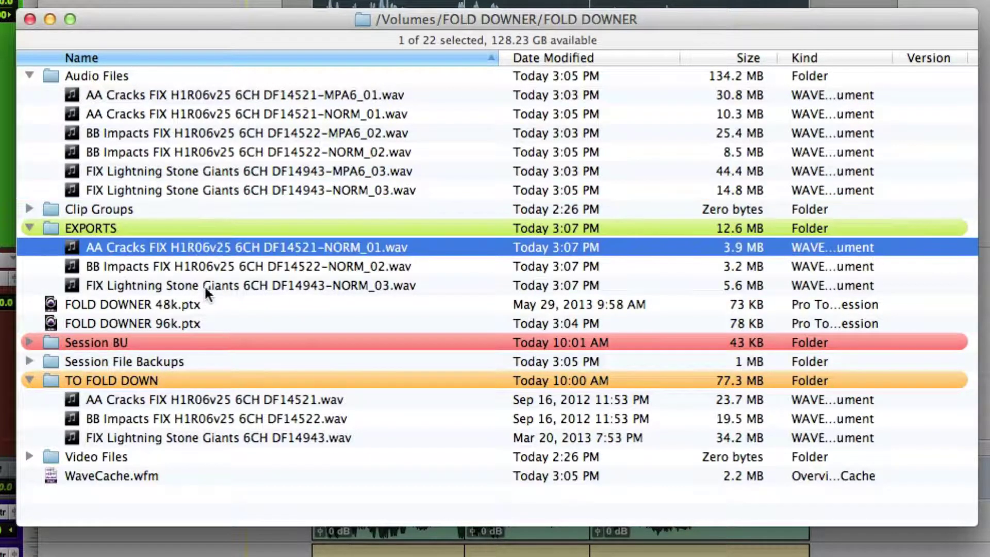
{"action": "left_click", "coordinate": [206, 285], "text": "shift"}
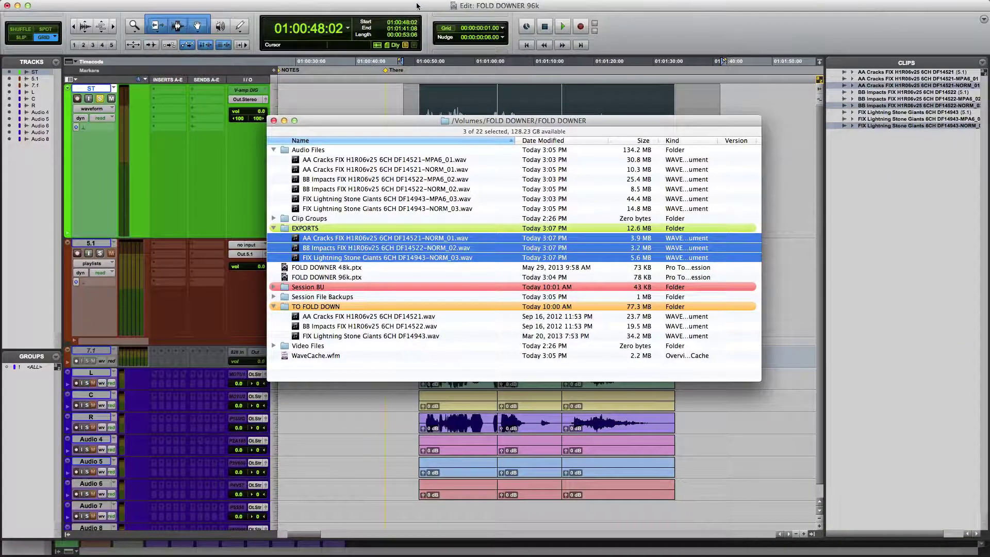
Close the AudioSuite gain window and delete every clip from the tracks.
{"action": "left_click", "coordinate": [416, 6]}
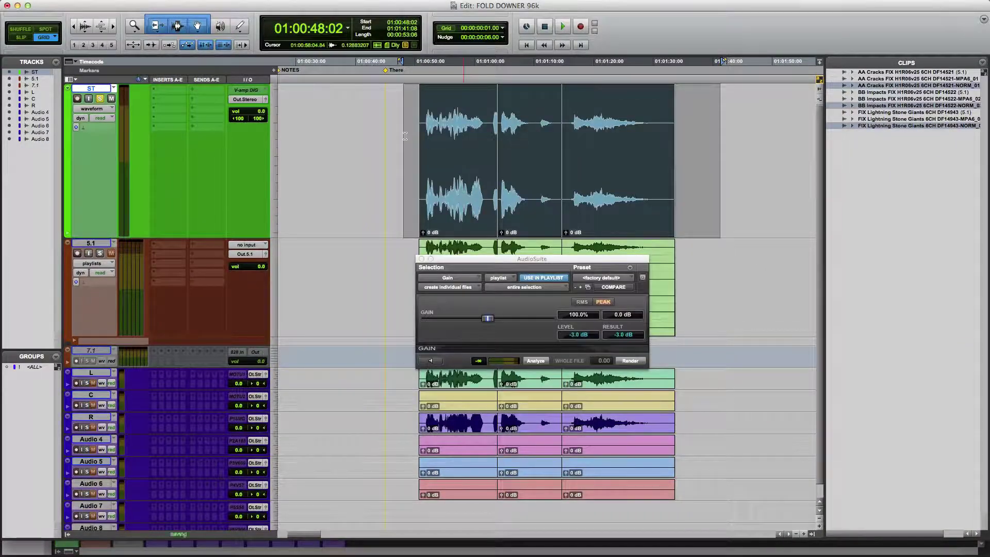
{"action": "left_click", "coordinate": [421, 259]}
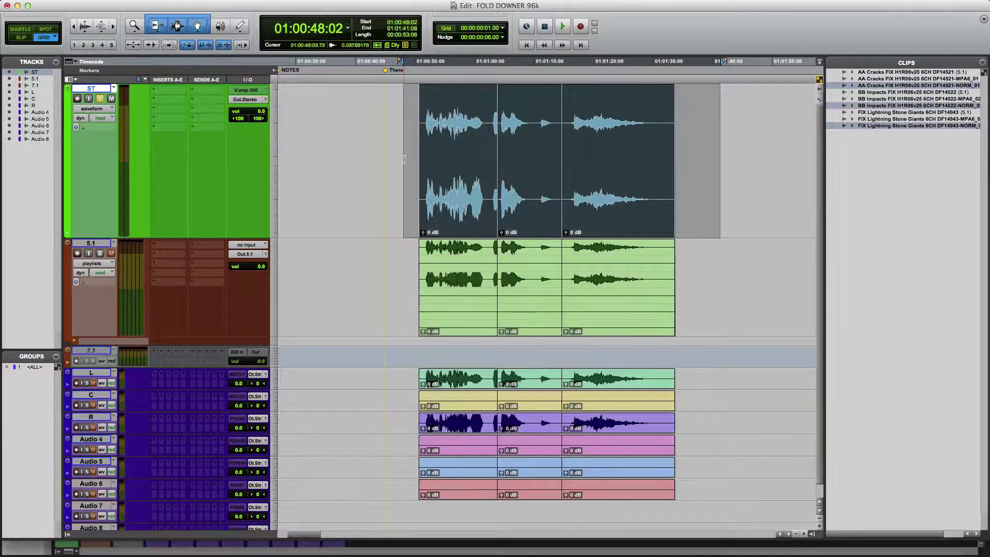
{"action": "left_click_drag", "start_coordinate": [384, 128], "coordinate": [728, 496]}
{"action": "key", "text": "Delete"}
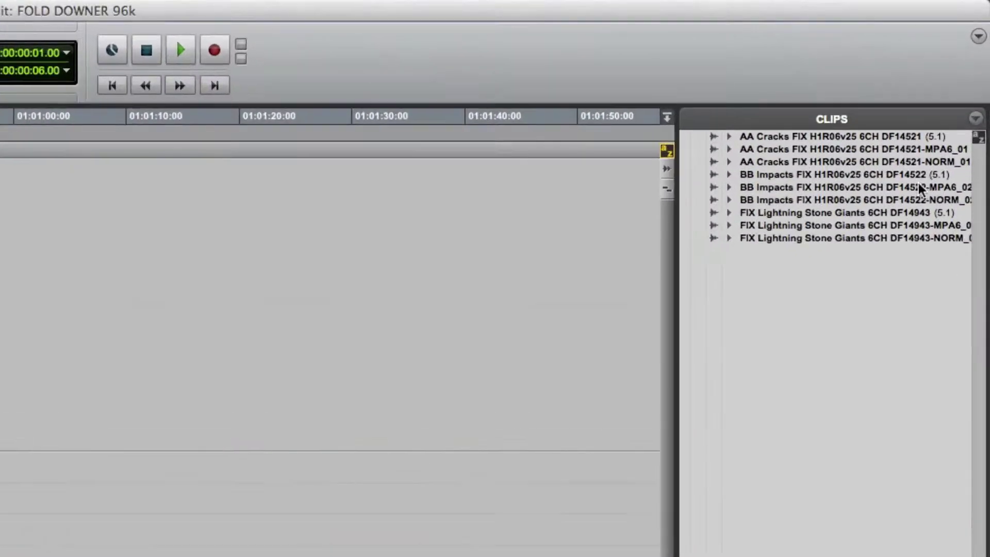
Select all unused clips in the Clips list and remove them from the session, keeping files.
{"action": "left_click", "coordinate": [976, 120]}
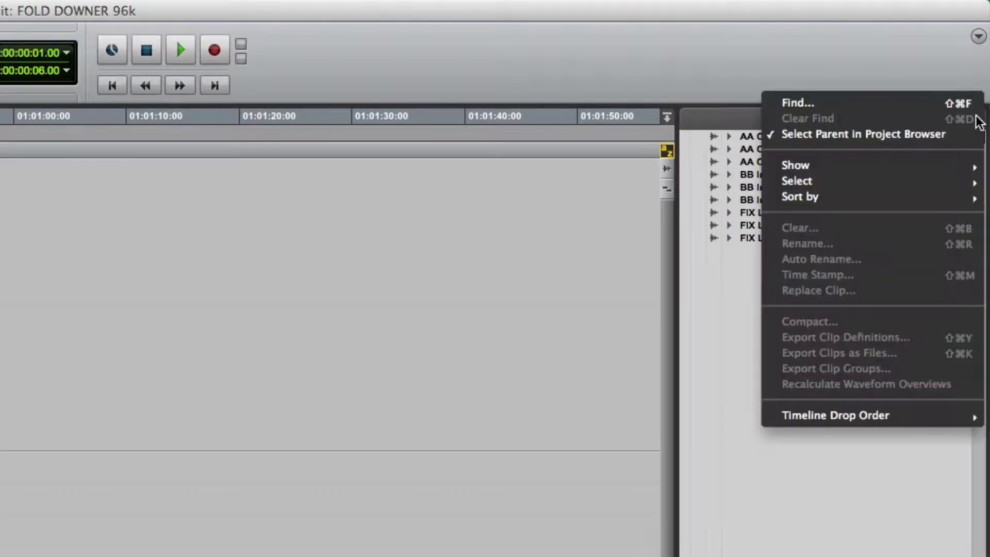
{"action": "mouse_move", "coordinate": [908, 190]}
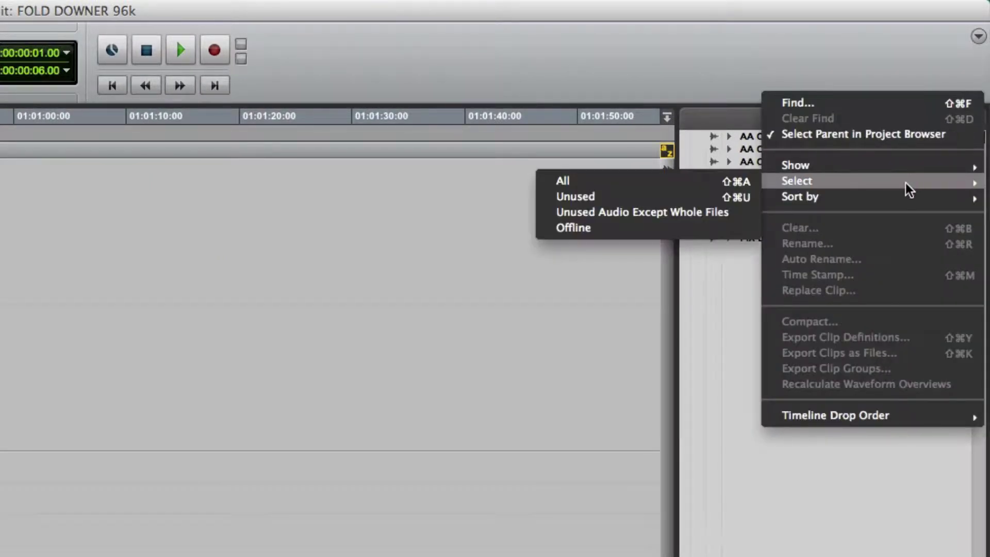
{"action": "left_click", "coordinate": [727, 196]}
{"action": "left_click", "coordinate": [974, 122]}
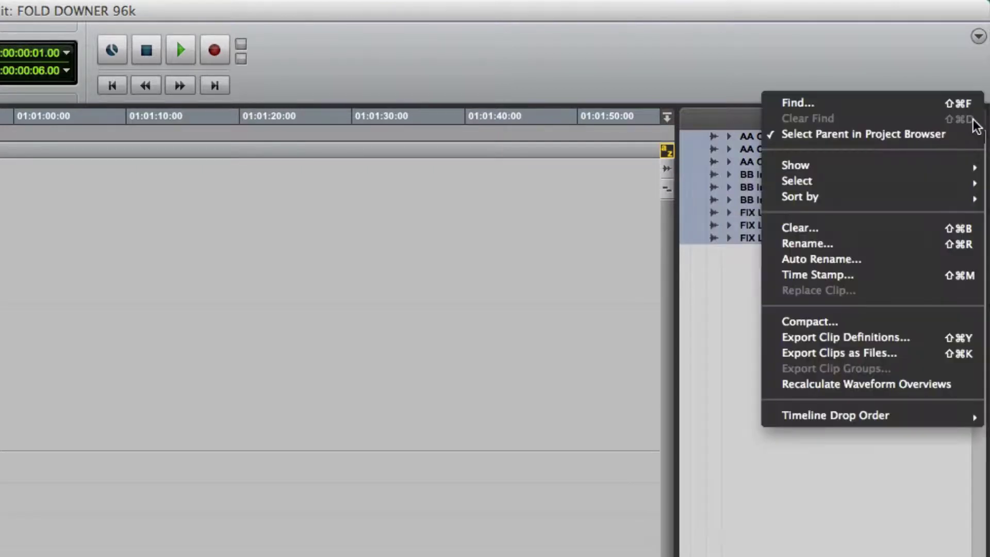
{"action": "left_click", "coordinate": [912, 230]}
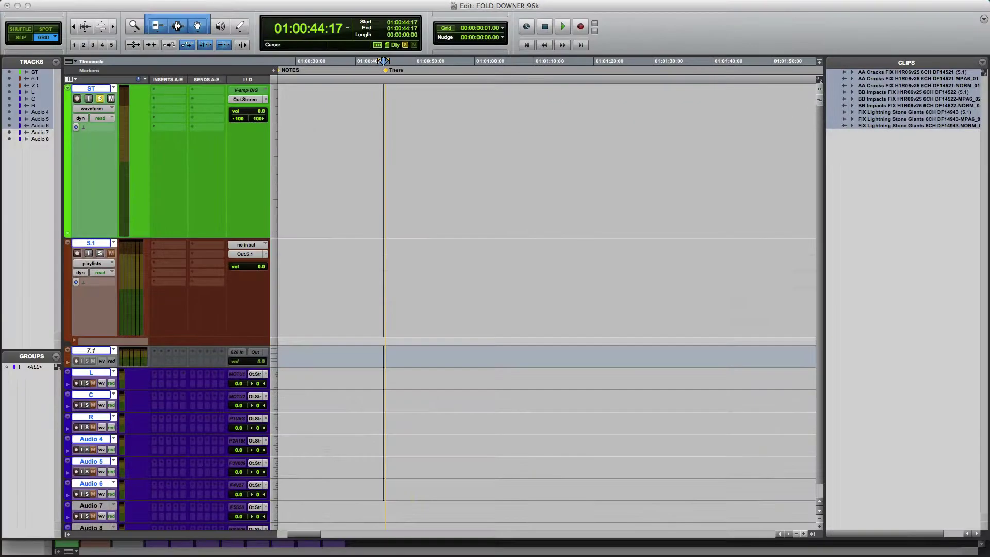
{"action": "left_click_drag", "start_coordinate": [469, 225], "coordinate": [564, 146]}
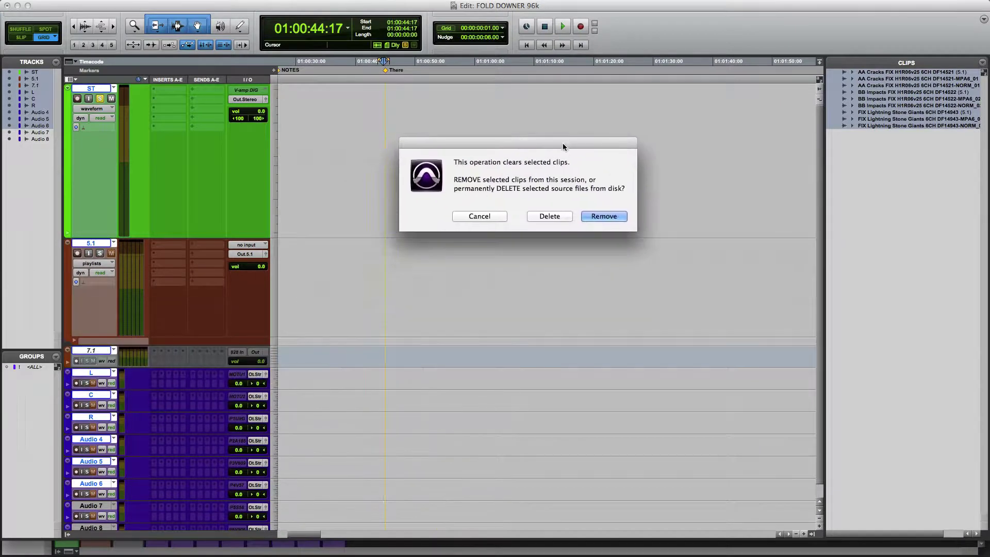
{"action": "left_click", "coordinate": [603, 217]}
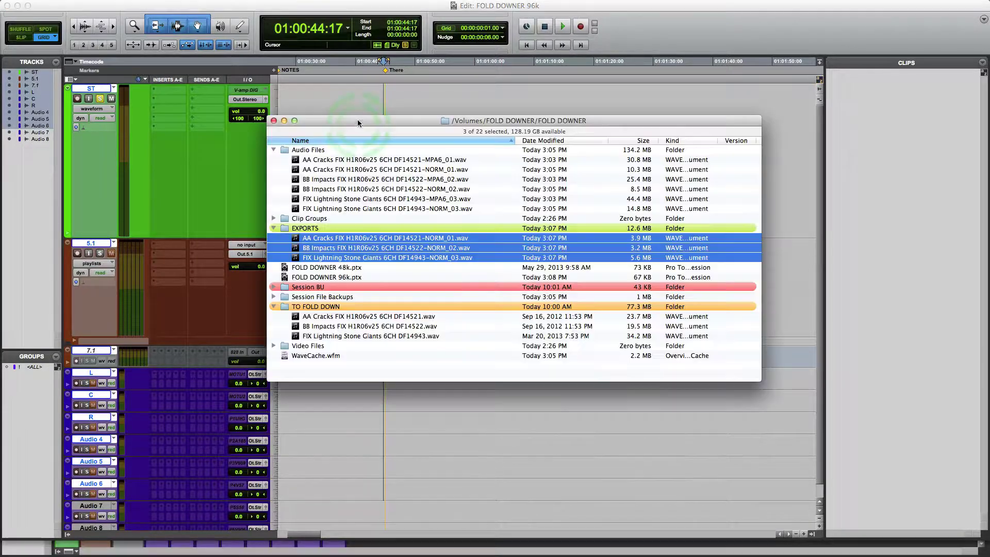
Move the six Audio Files recordings and three TO FOLD DOWN source WAVs to the Trash.
{"action": "left_click", "coordinate": [353, 160]}
{"action": "left_click", "coordinate": [347, 209], "text": "shift"}
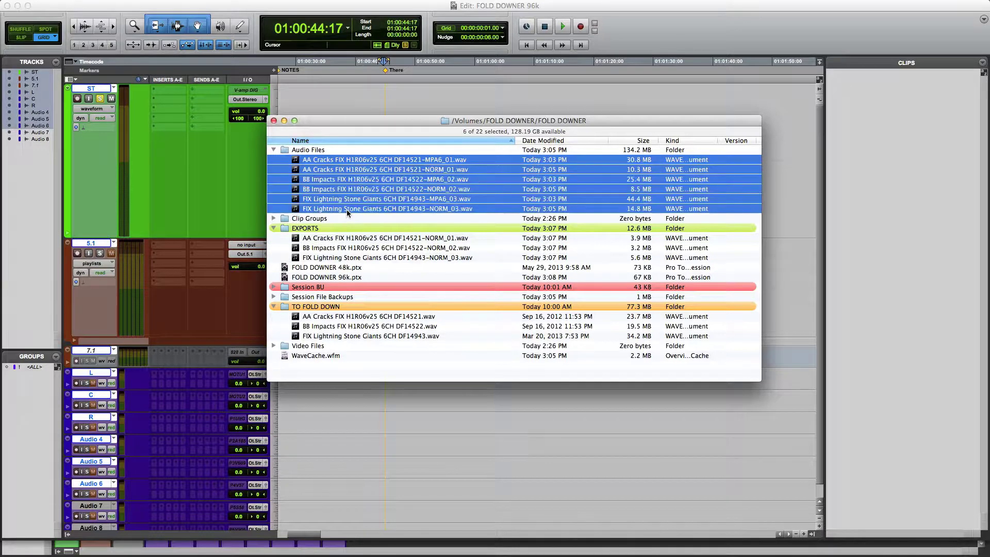
{"action": "key", "text": "super+BackSpace"}
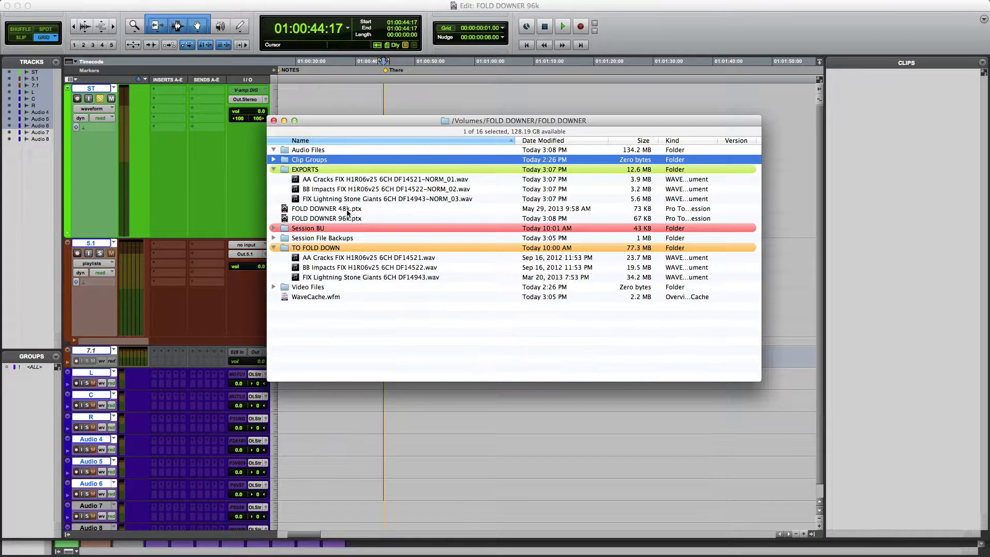
{"action": "left_click", "coordinate": [342, 258]}
{"action": "left_click", "coordinate": [338, 276], "text": "shift"}
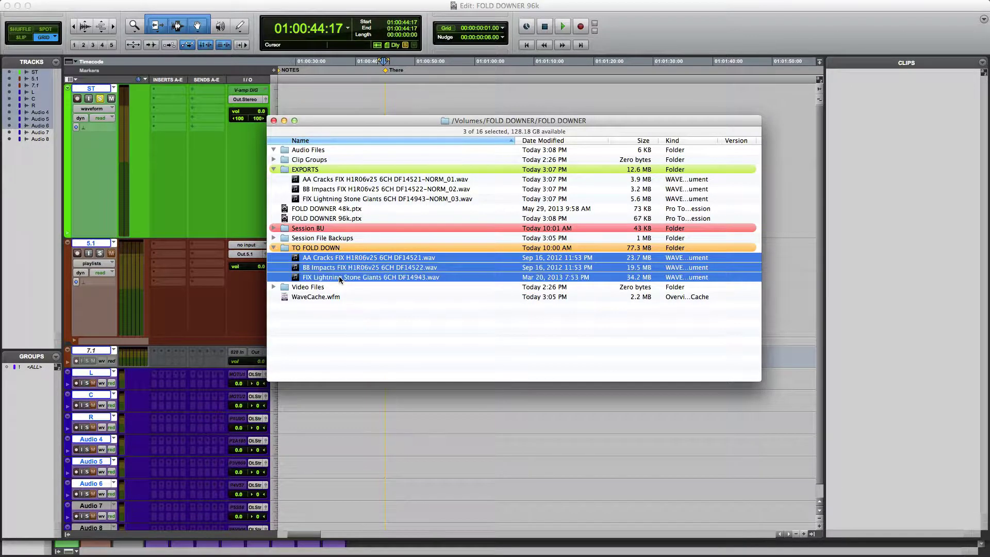
{"action": "key", "text": "super+BackSpace"}
Select the three remaining exported AA Cracks NORM WAV files.
{"action": "left_click", "coordinate": [339, 277]}
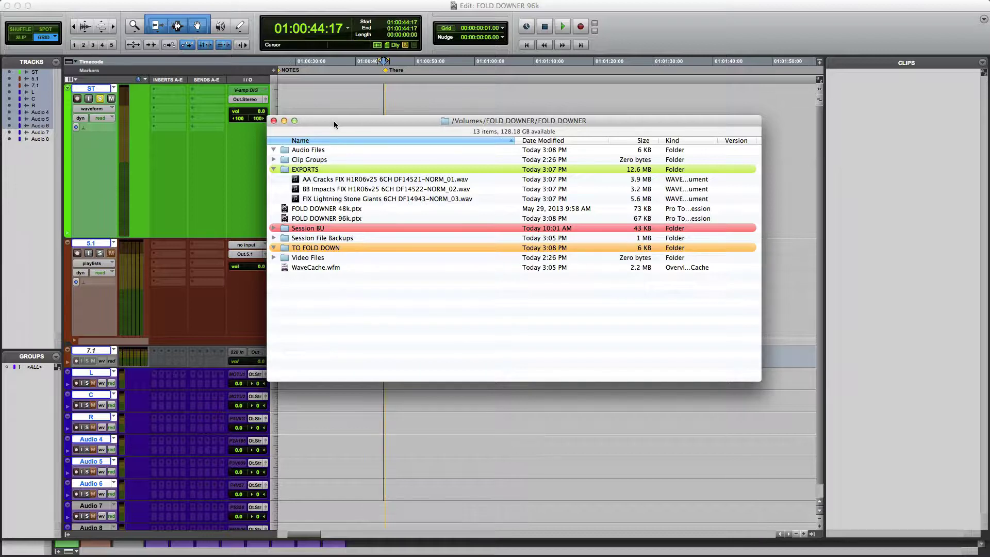
{"action": "left_click", "coordinate": [320, 182]}
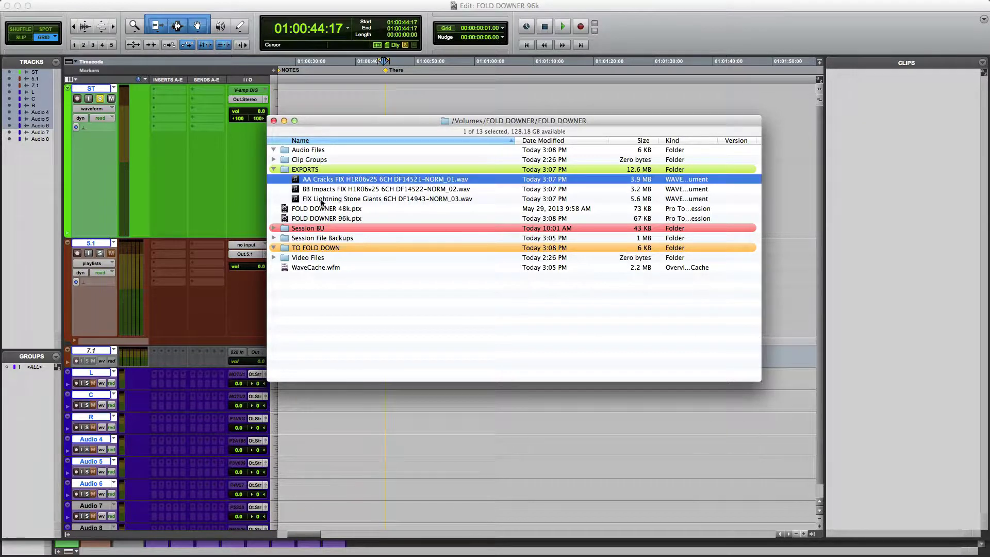
{"action": "left_click", "coordinate": [321, 201], "text": "shift"}
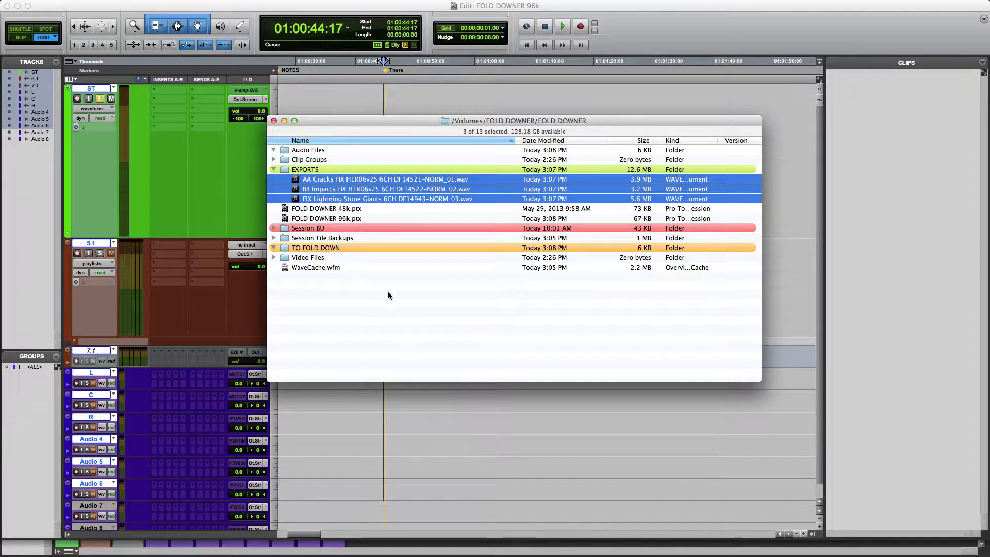